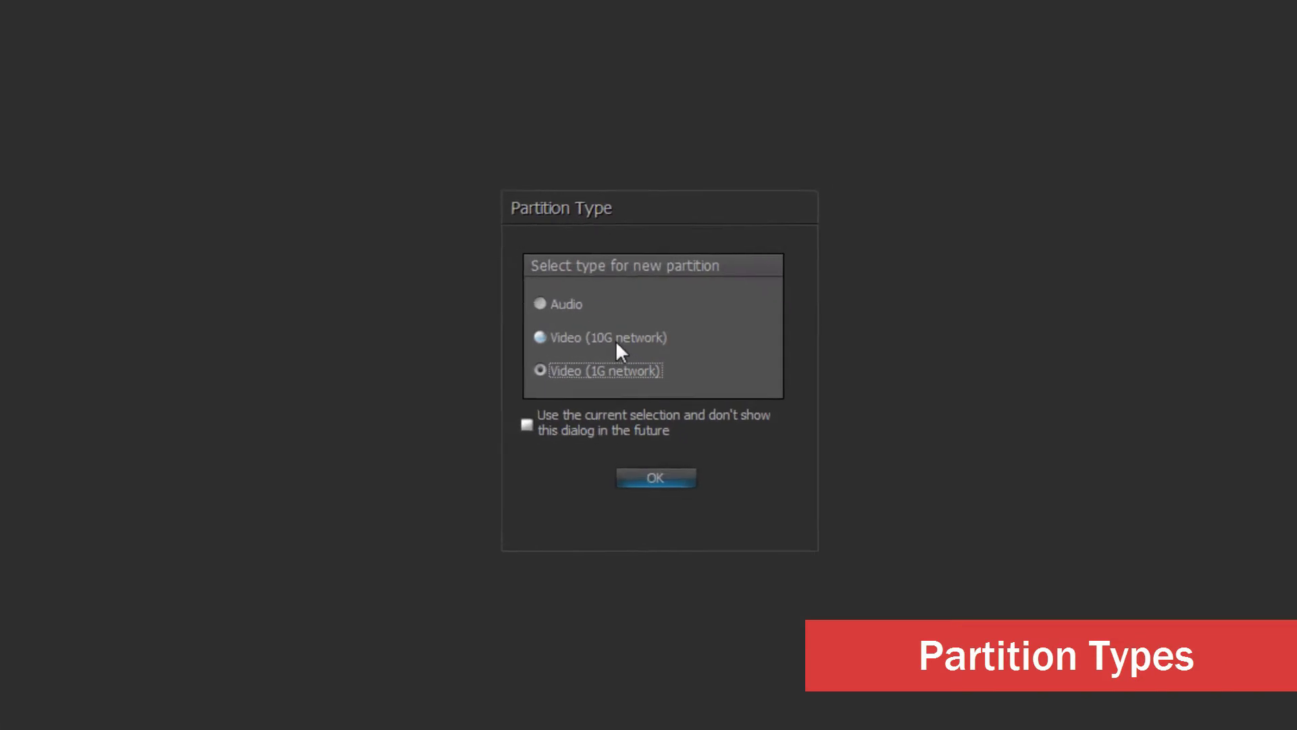
# Create the first partition as Audio and dismiss the Document Mode prompt.
pyautogui.click(615, 340)
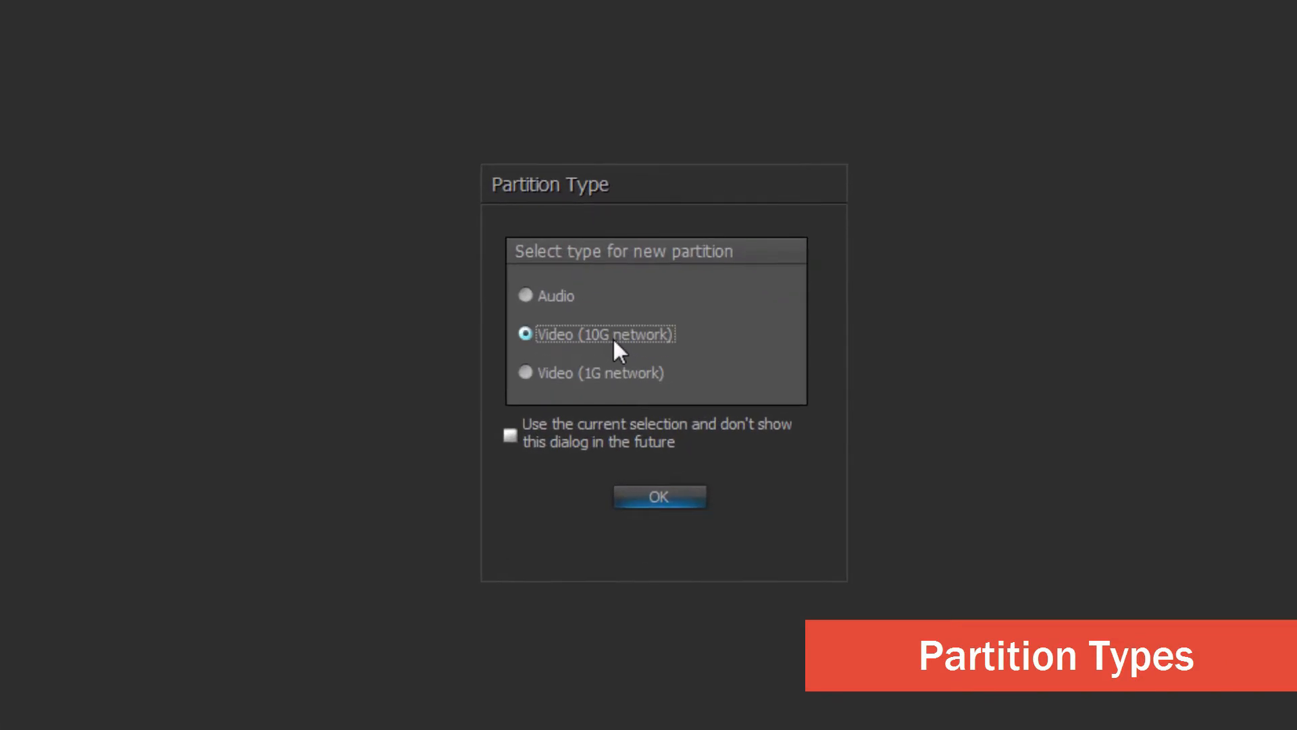
pyautogui.click(526, 296)
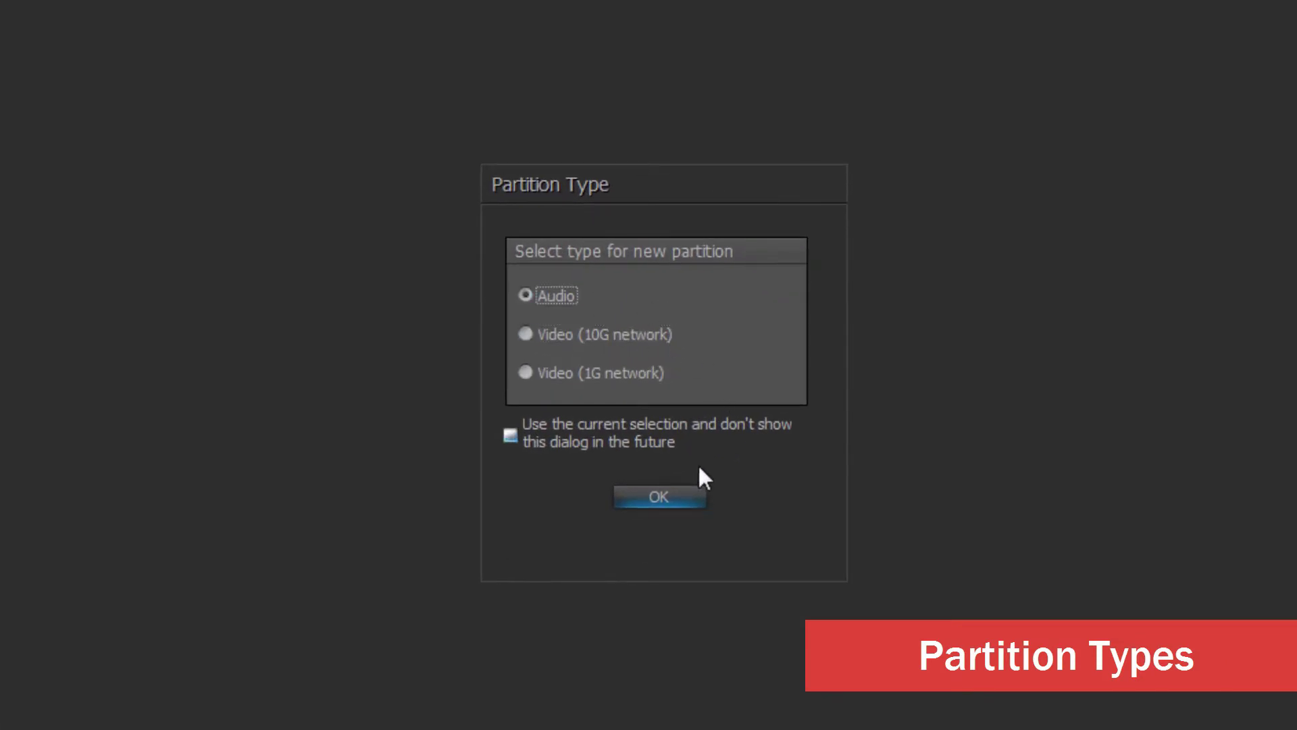
pyautogui.click(658, 497)
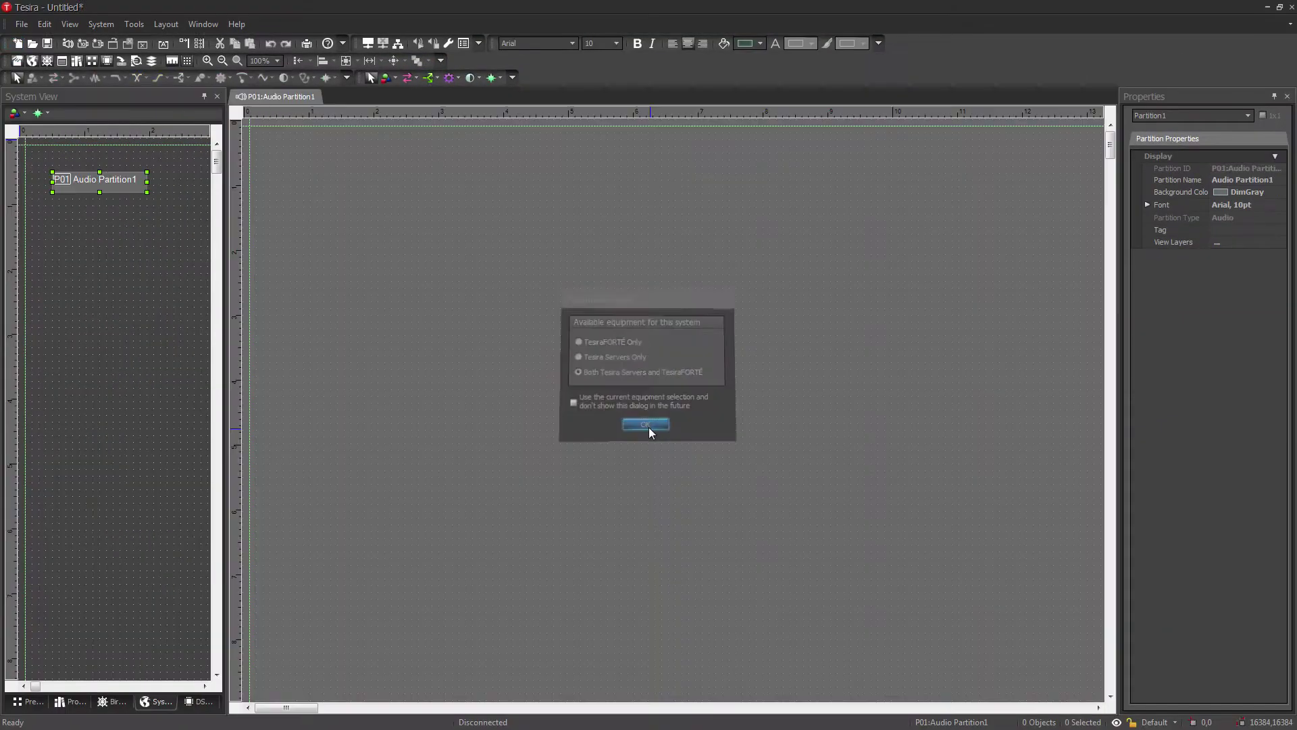
pyautogui.click(662, 485)
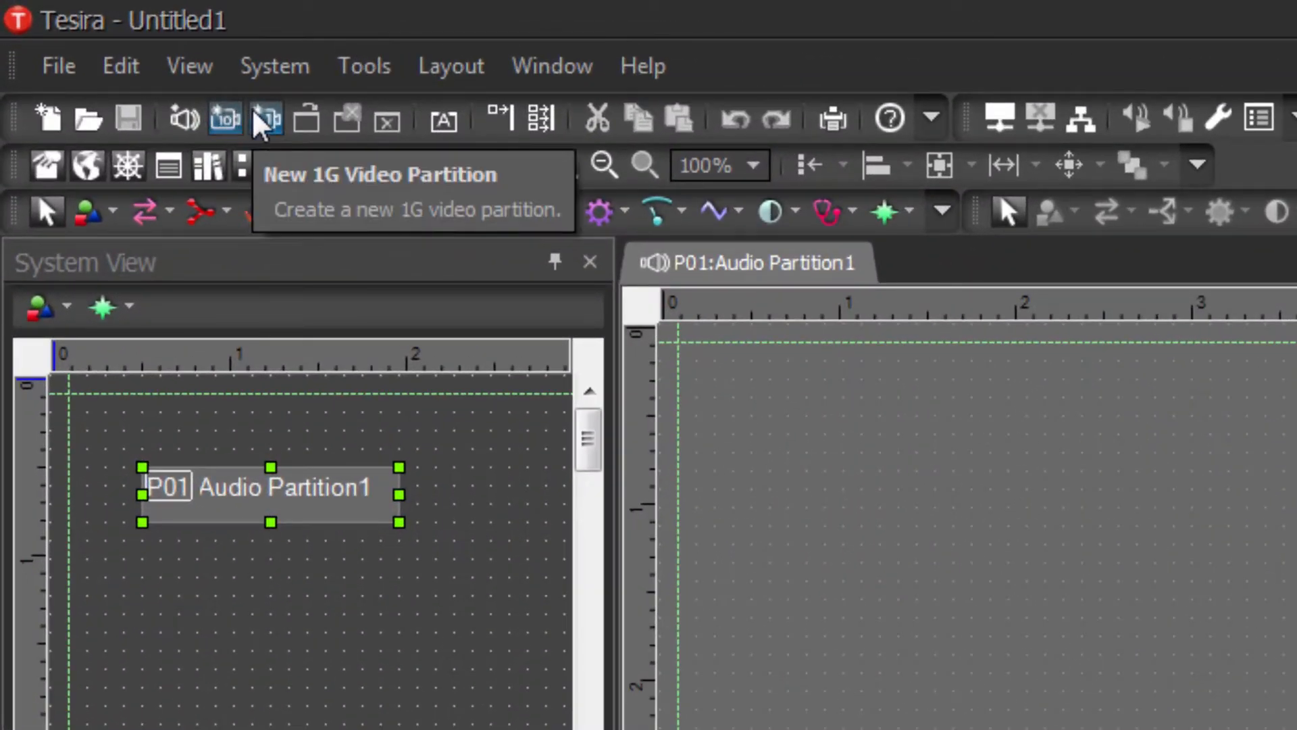
# Add 1 Gbps and 10 Gbps video partitions and bring up the I/O block list on P03.
pyautogui.click(266, 119)
pyautogui.click(219, 118)
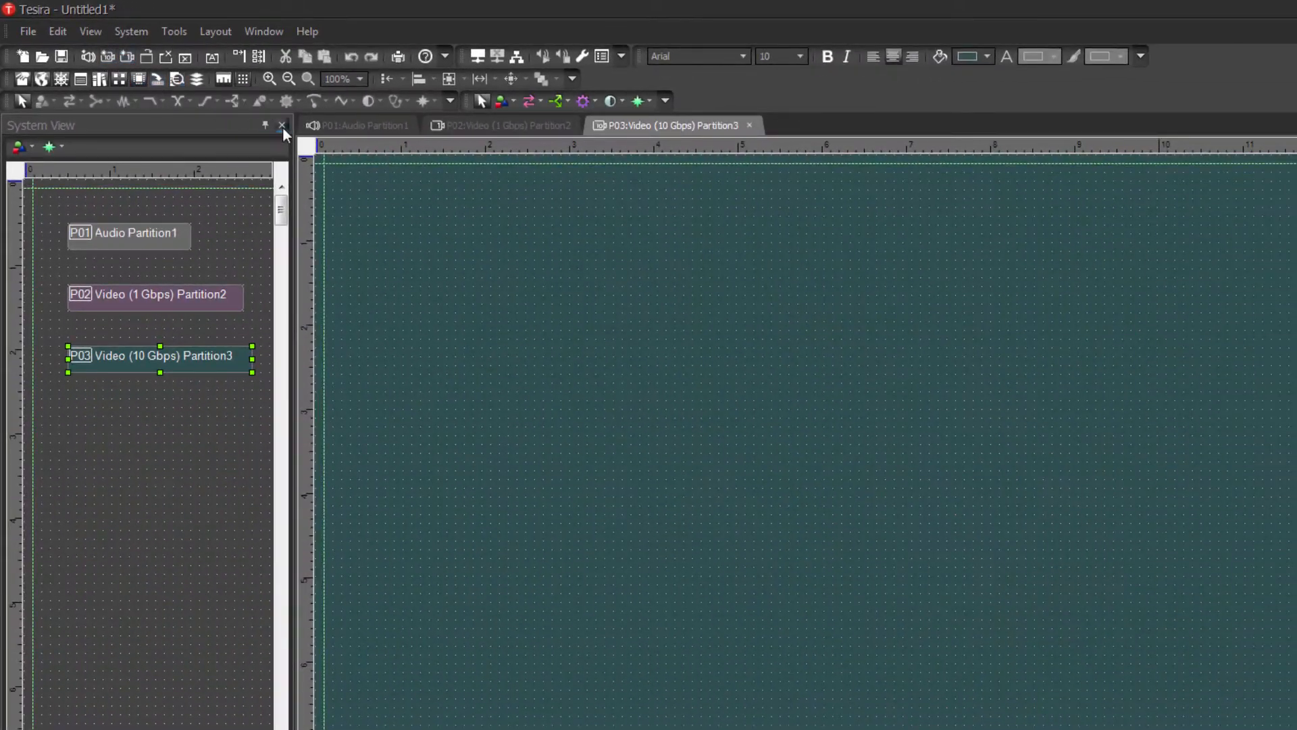
pyautogui.click(359, 124)
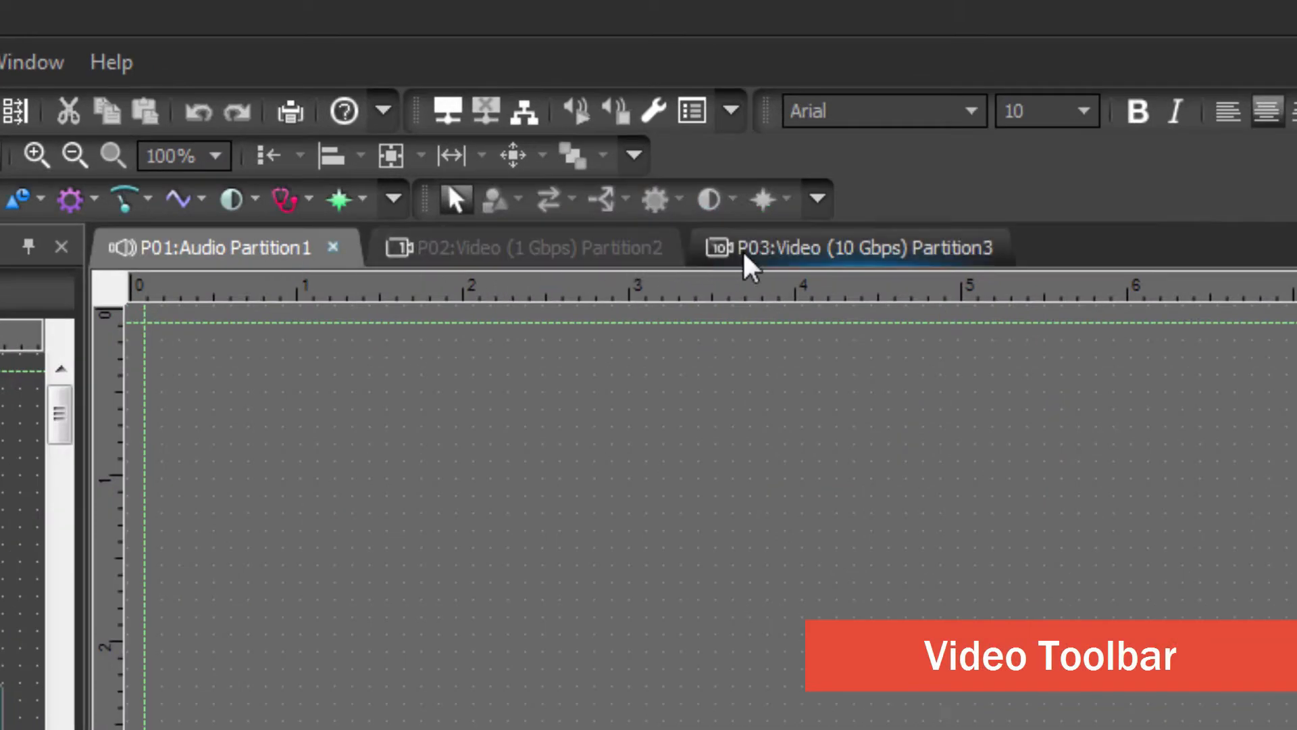
pyautogui.click(749, 255)
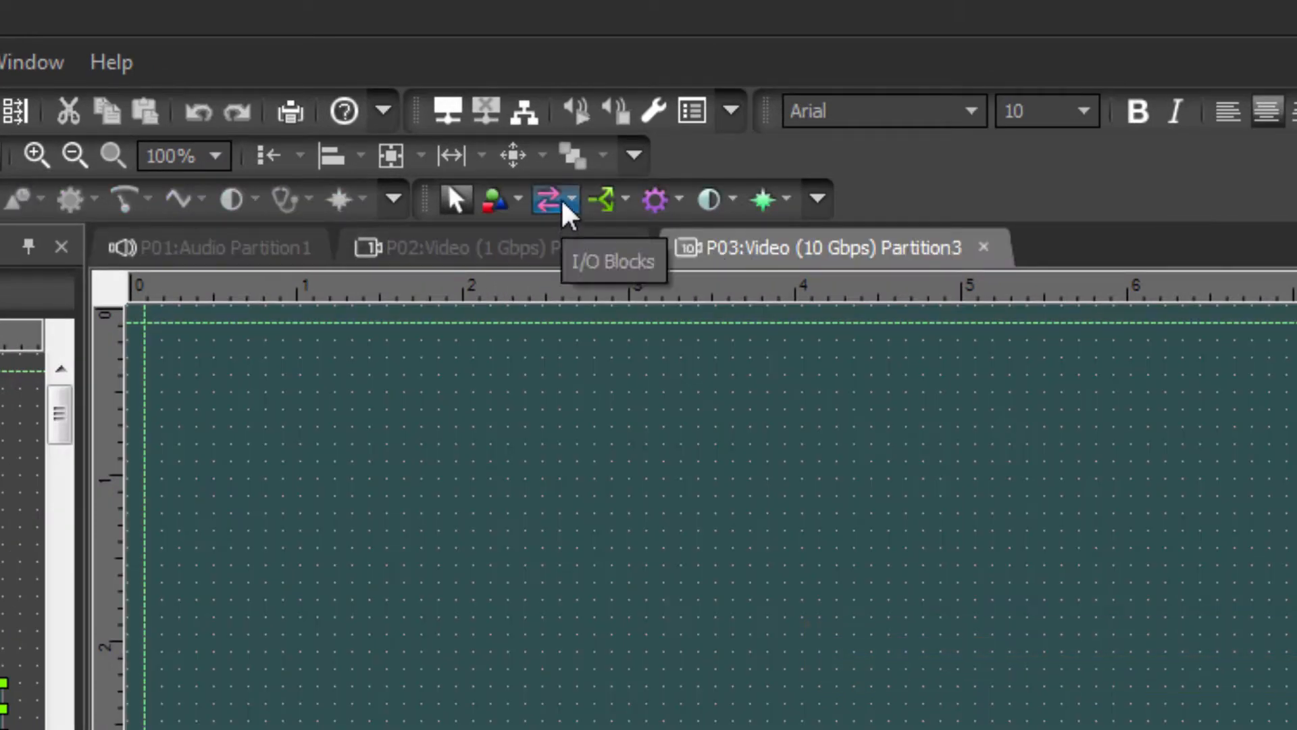
pyautogui.click(563, 200)
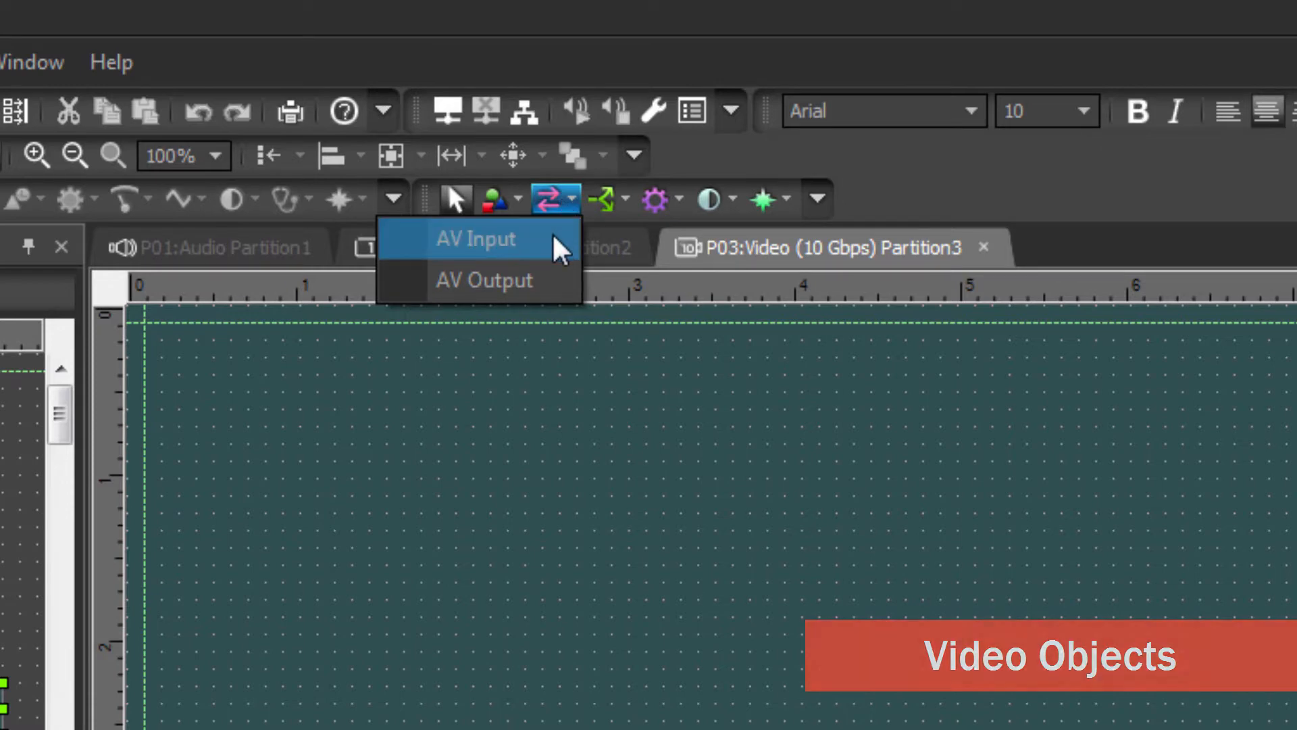
# Place an AV Input block with two line ports on the 10 Gbps canvas and show its settings.
pyautogui.click(553, 239)
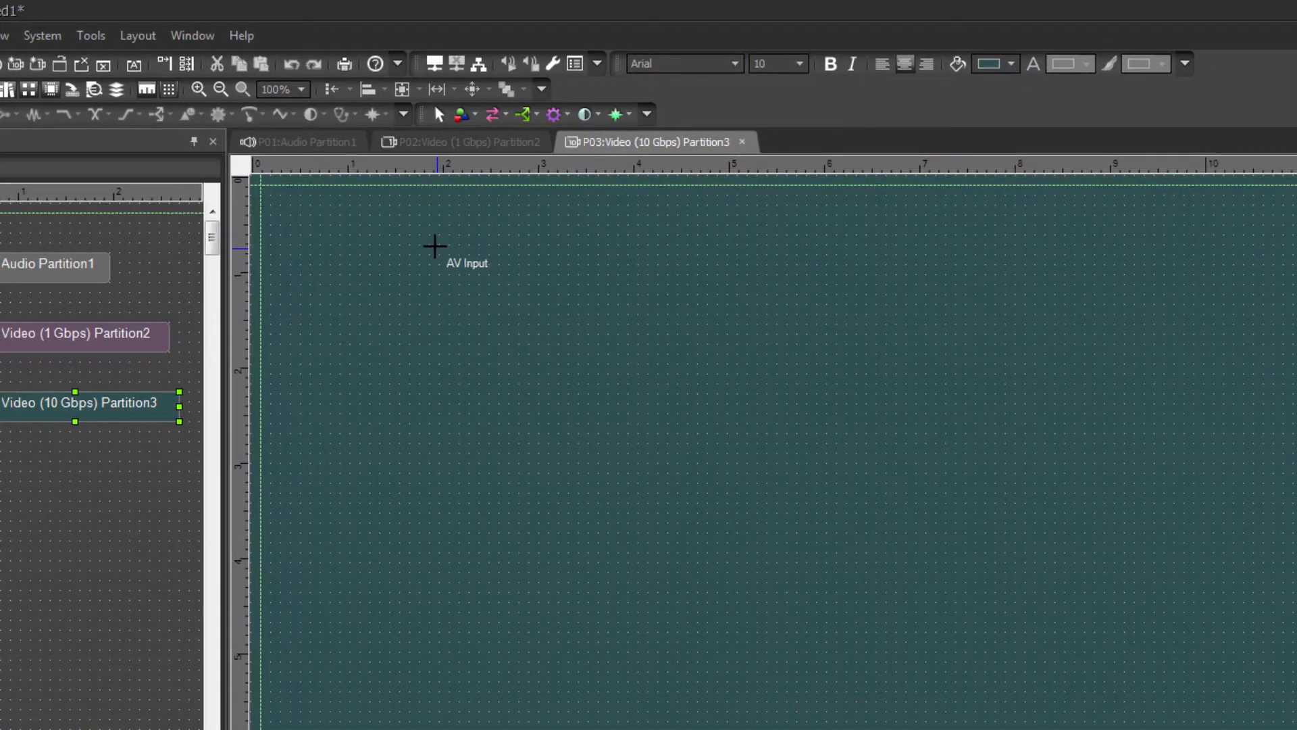
pyautogui.click(433, 247)
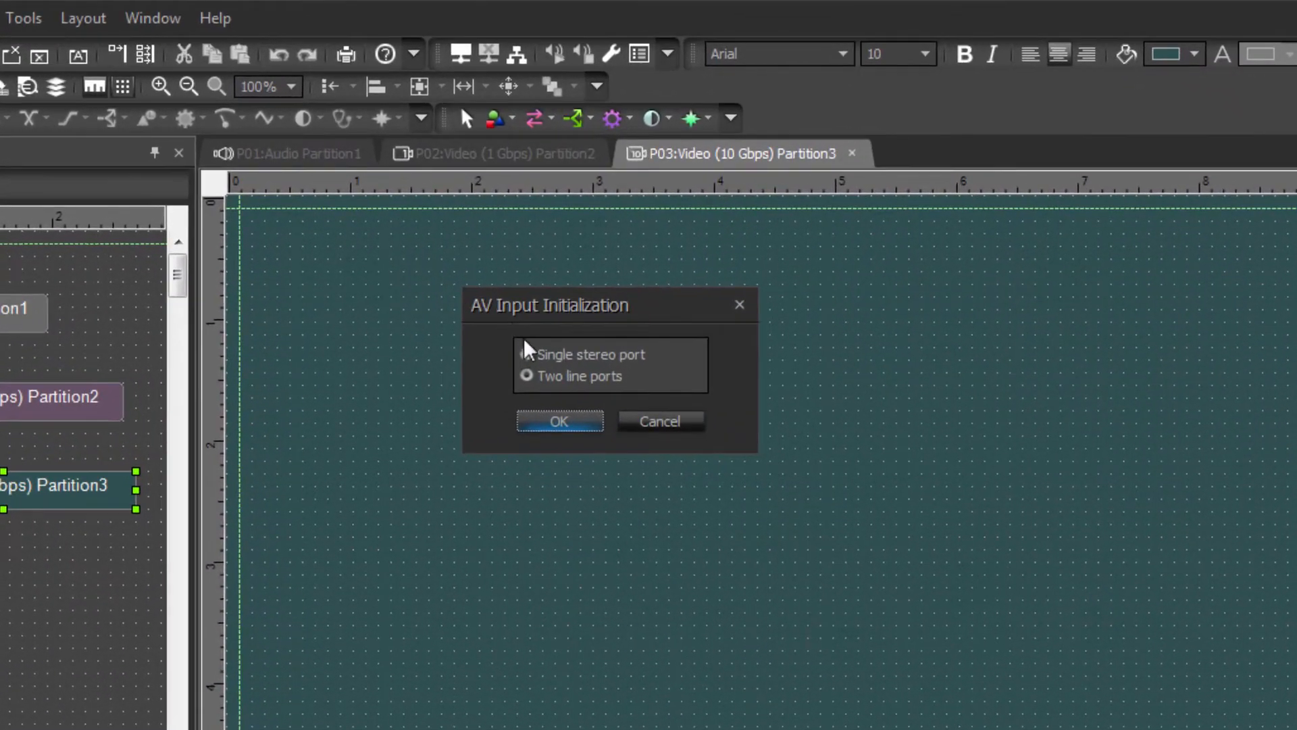
pyautogui.click(528, 353)
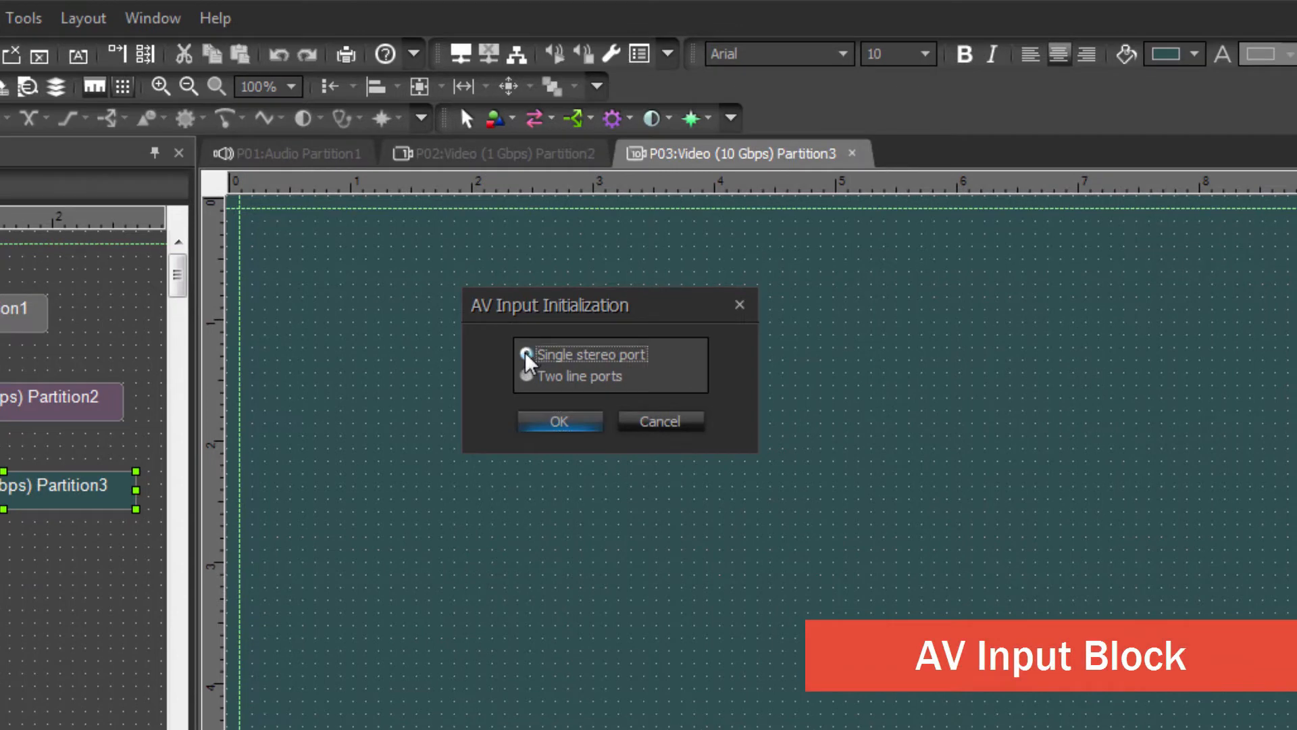
pyautogui.click(526, 376)
pyautogui.click(560, 422)
pyautogui.doubleClick(485, 294)
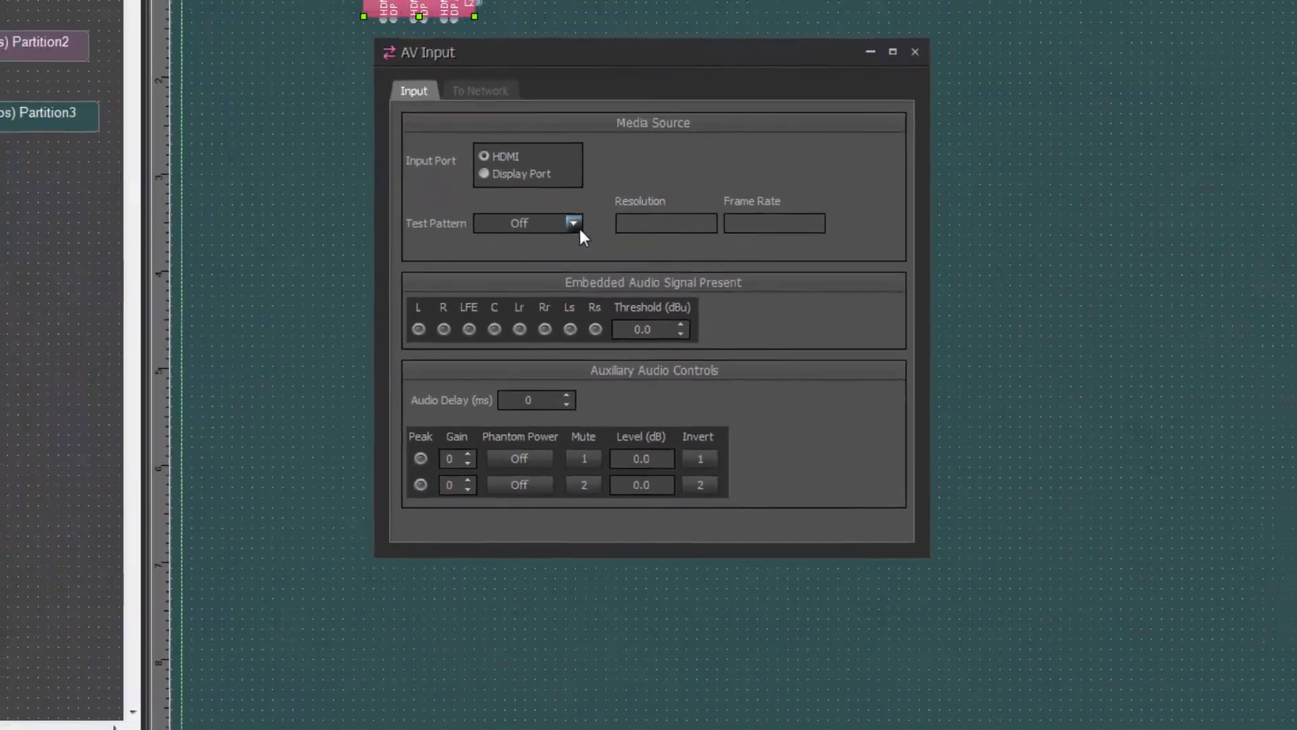
# Review the AV Input test patterns, leaving Off, and its To Network bandwidth page.
pyautogui.click(589, 304)
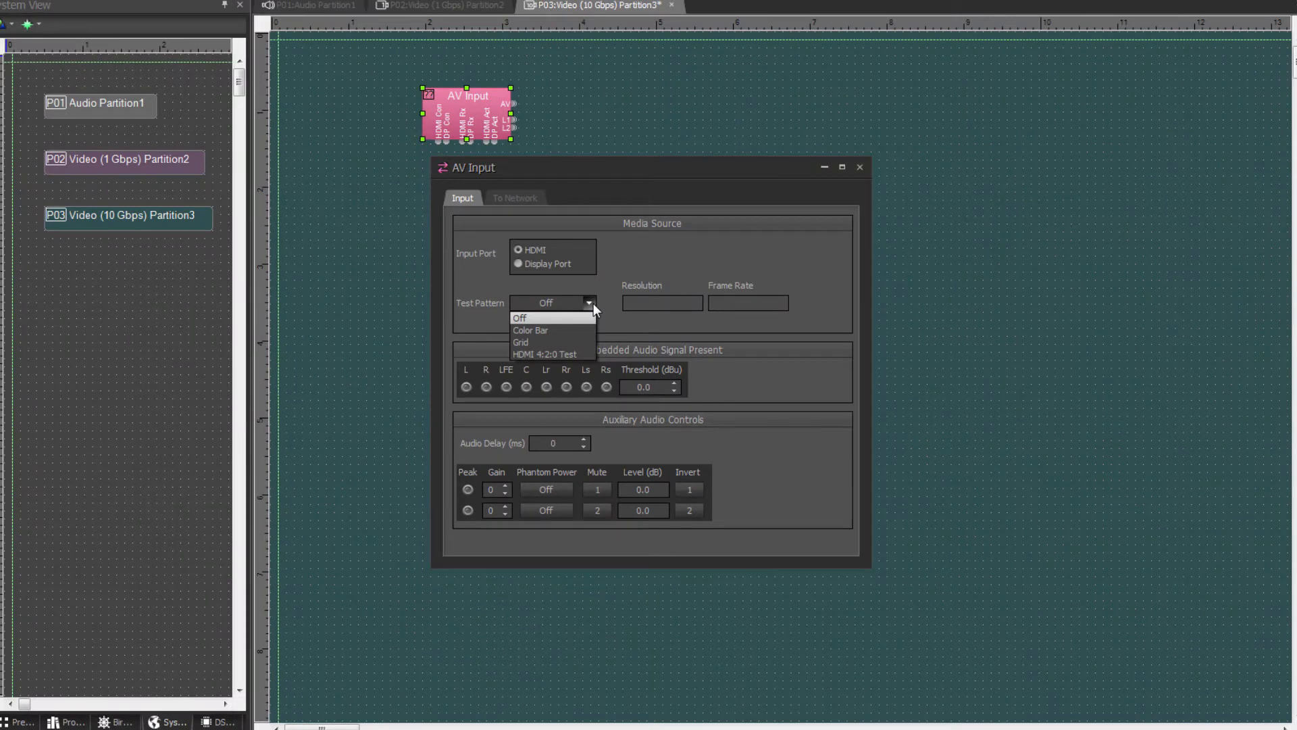
pyautogui.click(591, 303)
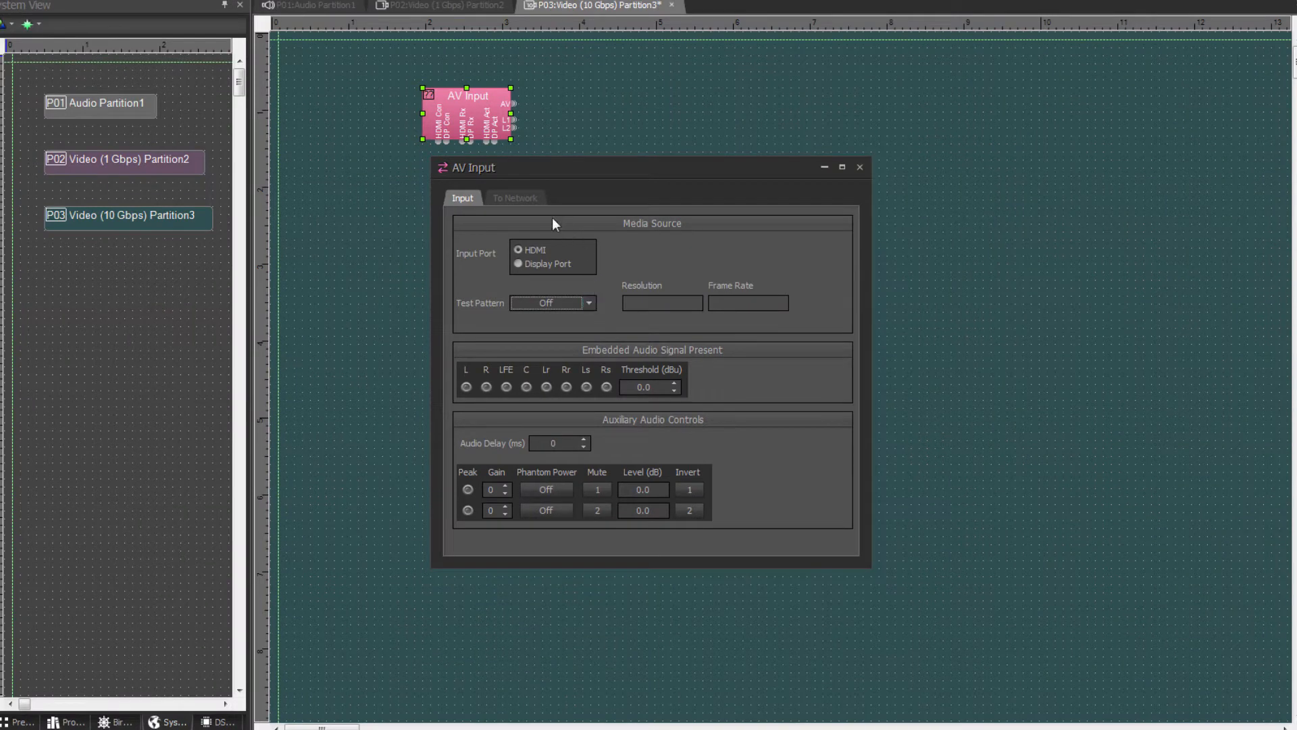
pyautogui.click(518, 198)
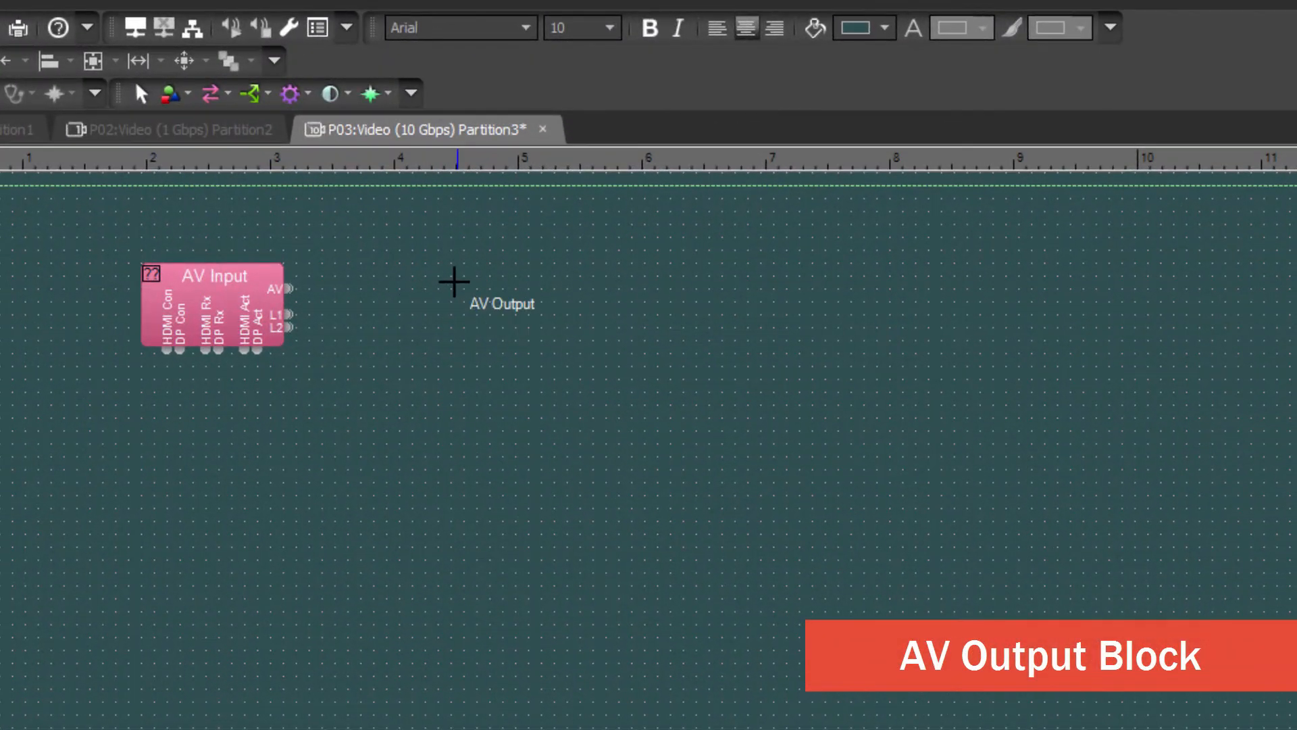
# Place an AV Output block with two line ports beside the AV Input and show its settings.
pyautogui.click(466, 297)
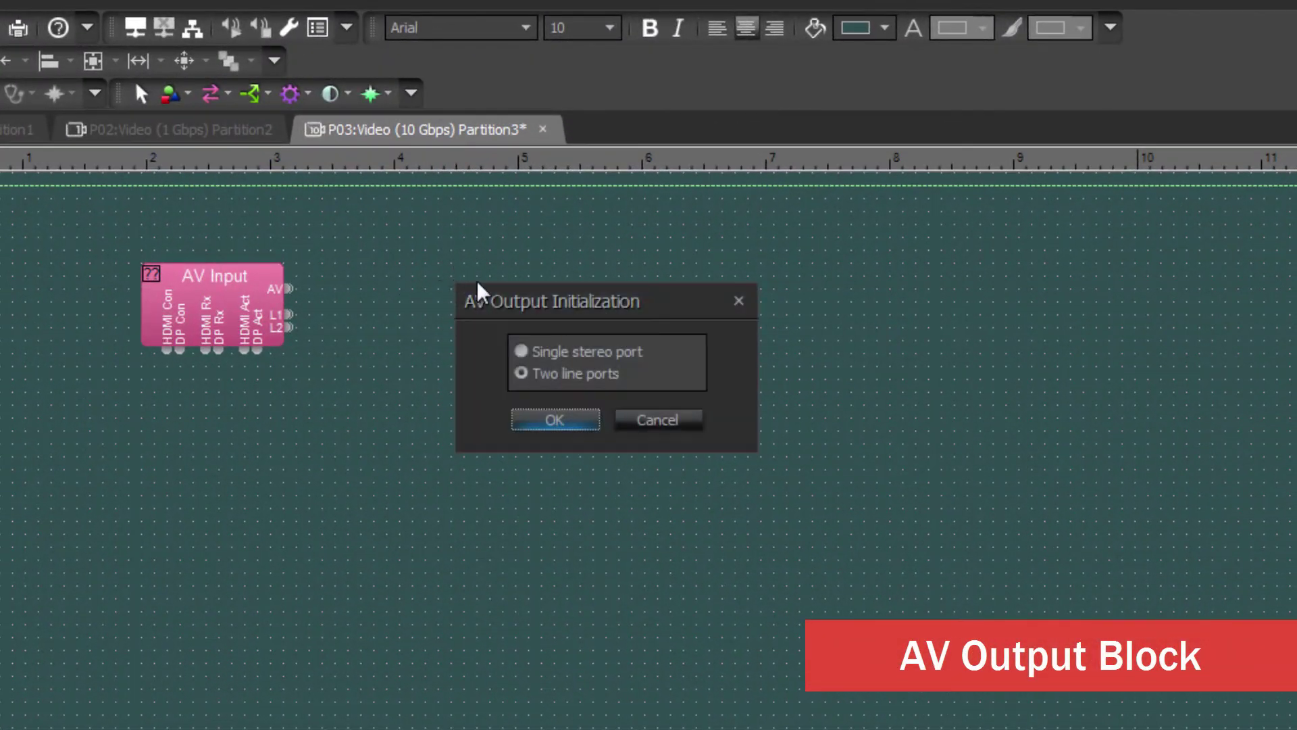
pyautogui.click(555, 352)
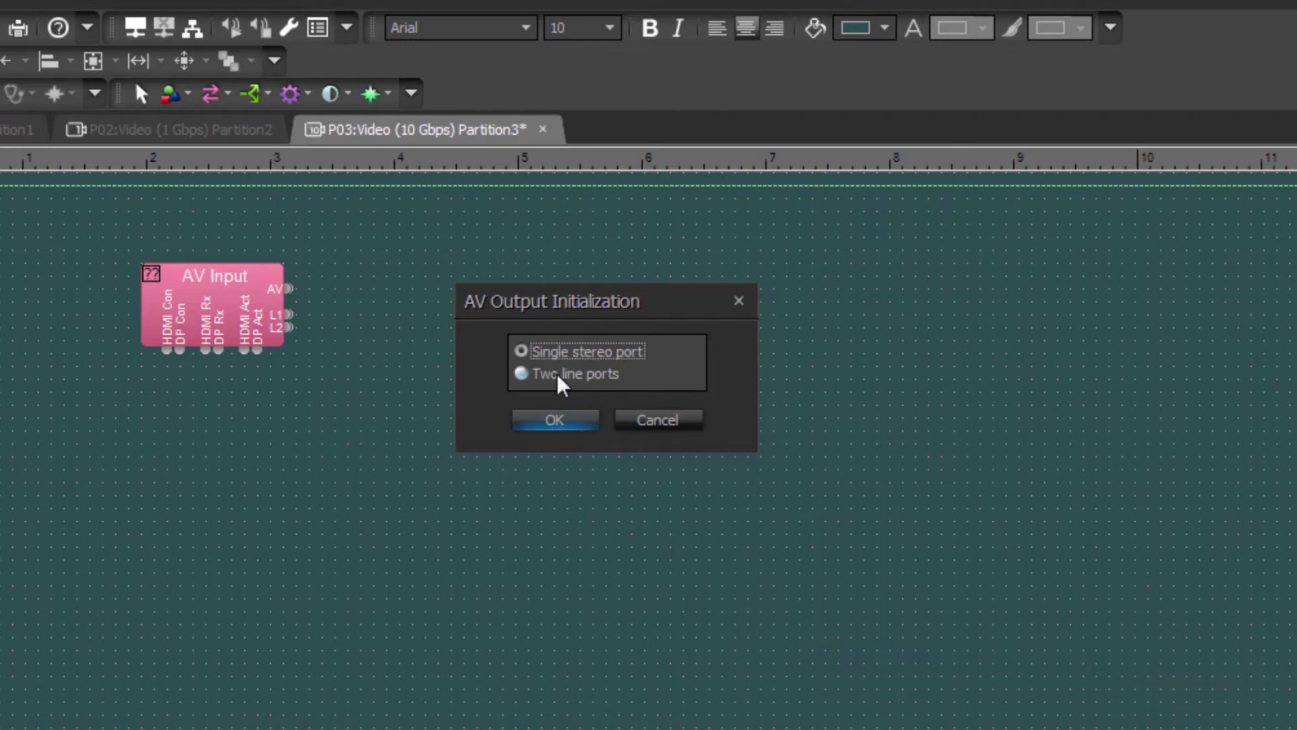
pyautogui.click(561, 375)
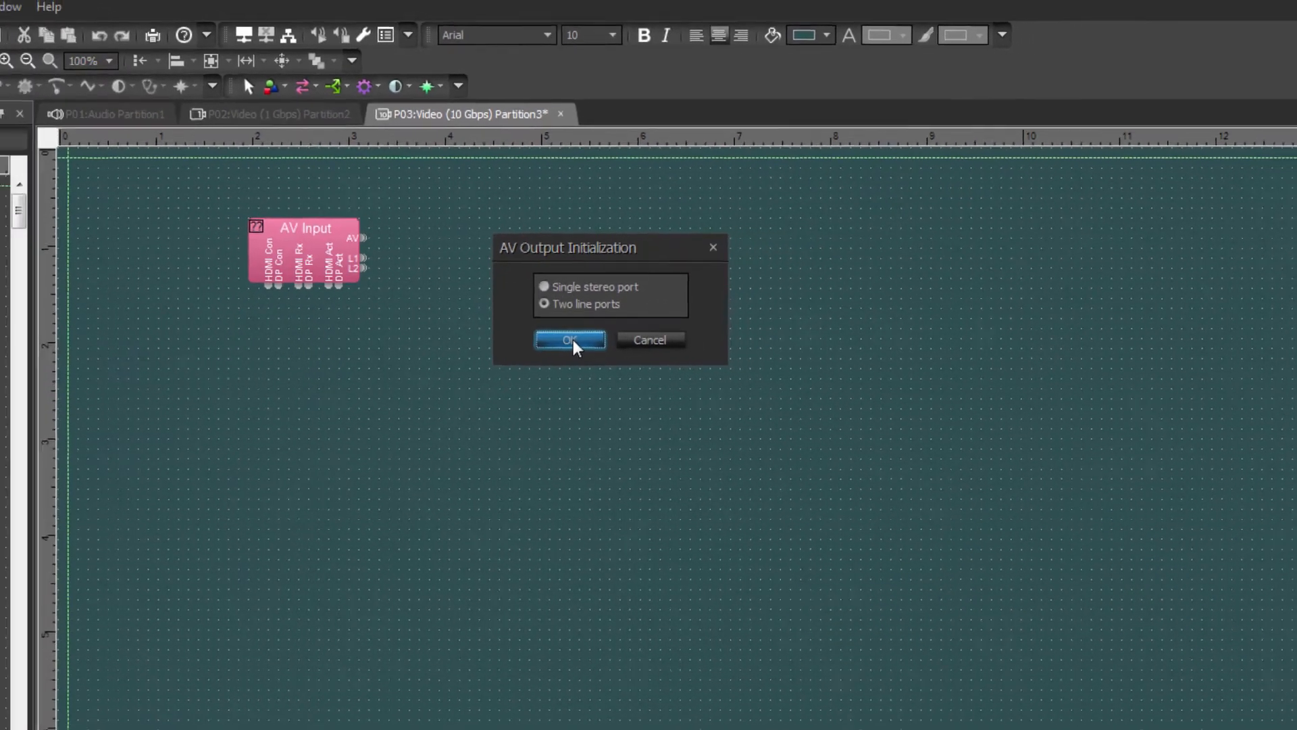
pyautogui.click(555, 420)
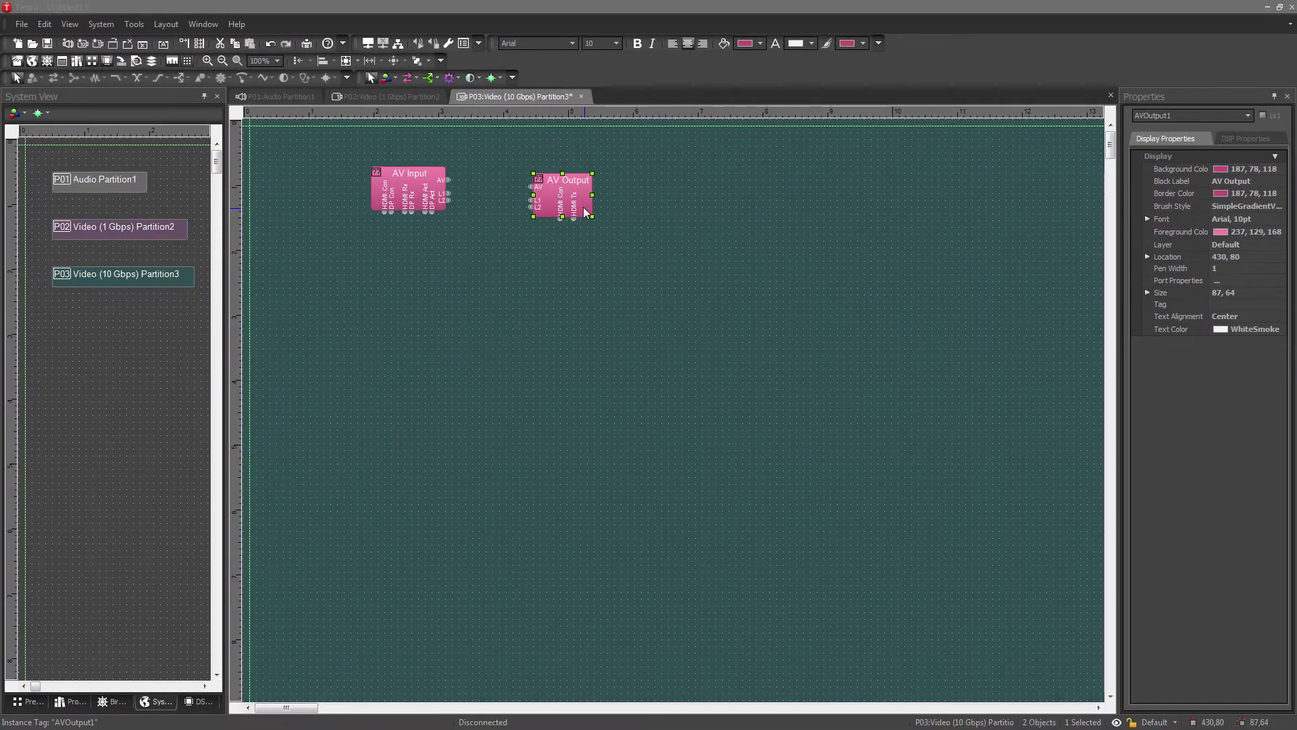
pyautogui.doubleClick(586, 211)
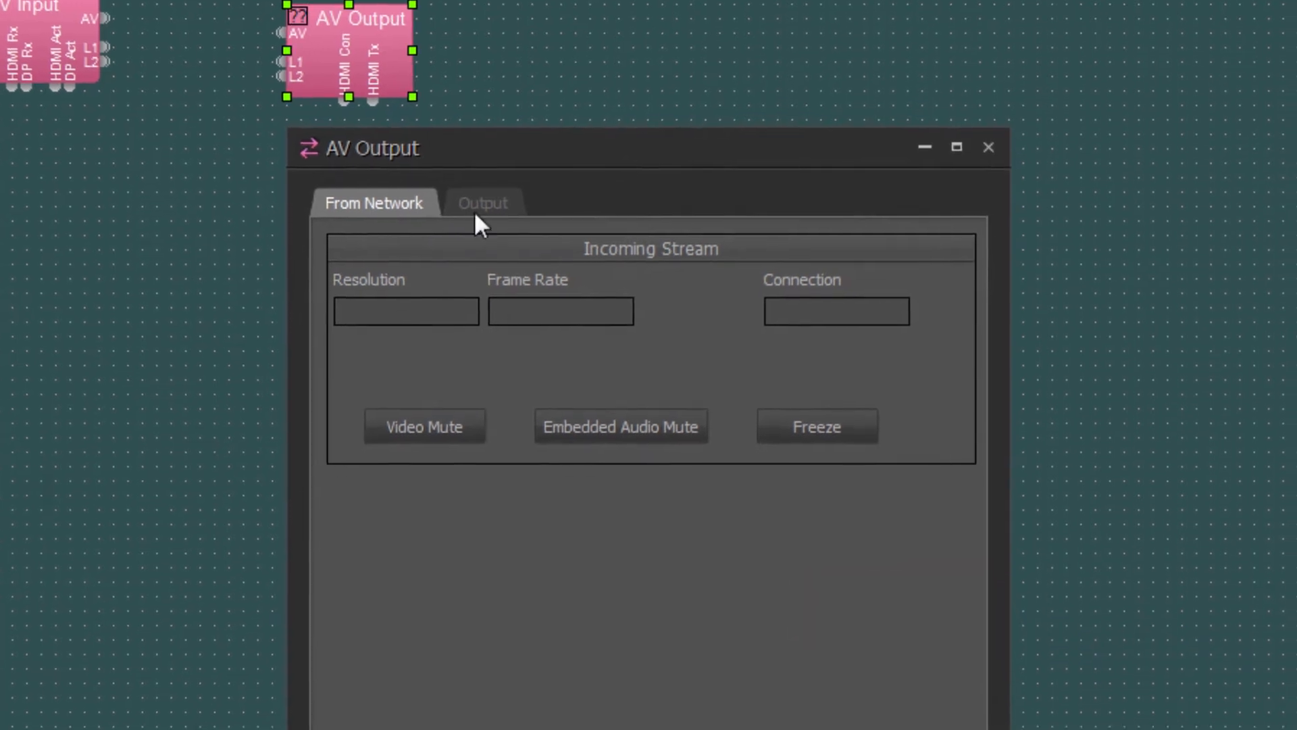
# Review output media: resolution EDID Preferred, fill colour, OSD 15 seconds, test pattern Off, unchanged.
pyautogui.click(481, 192)
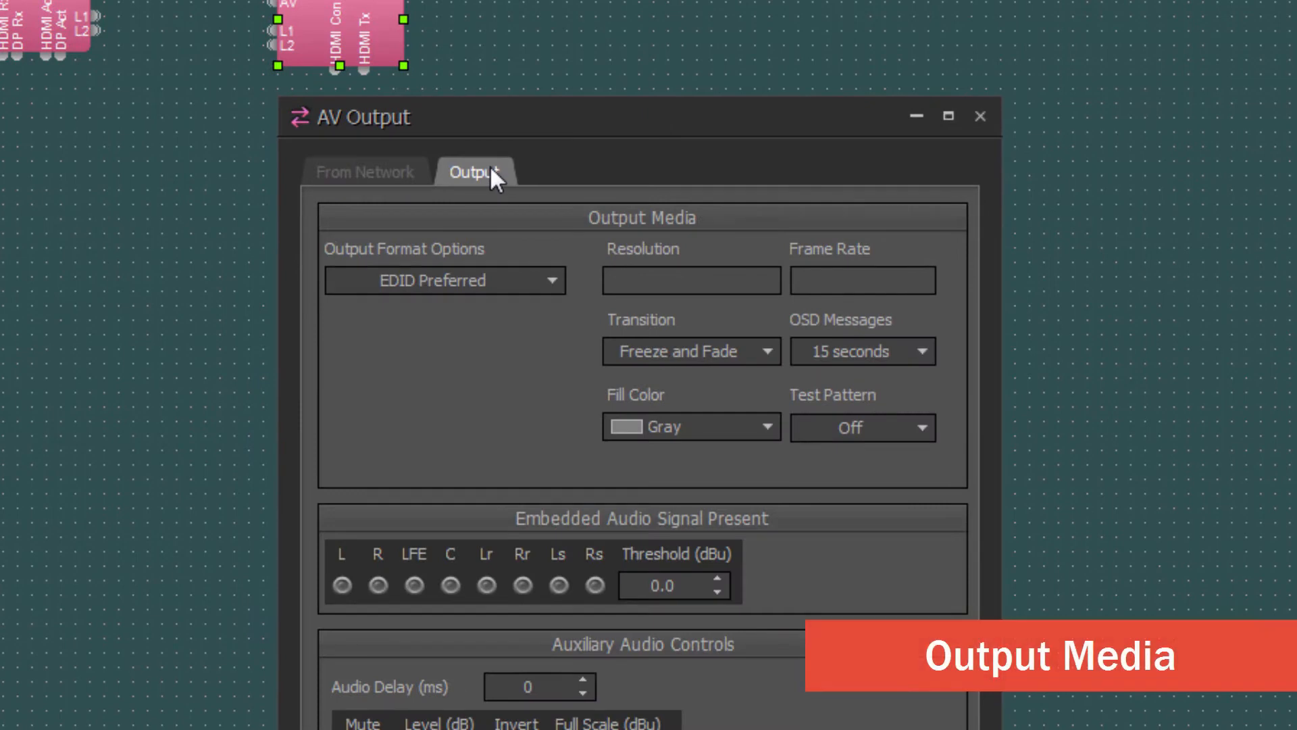
pyautogui.click(550, 280)
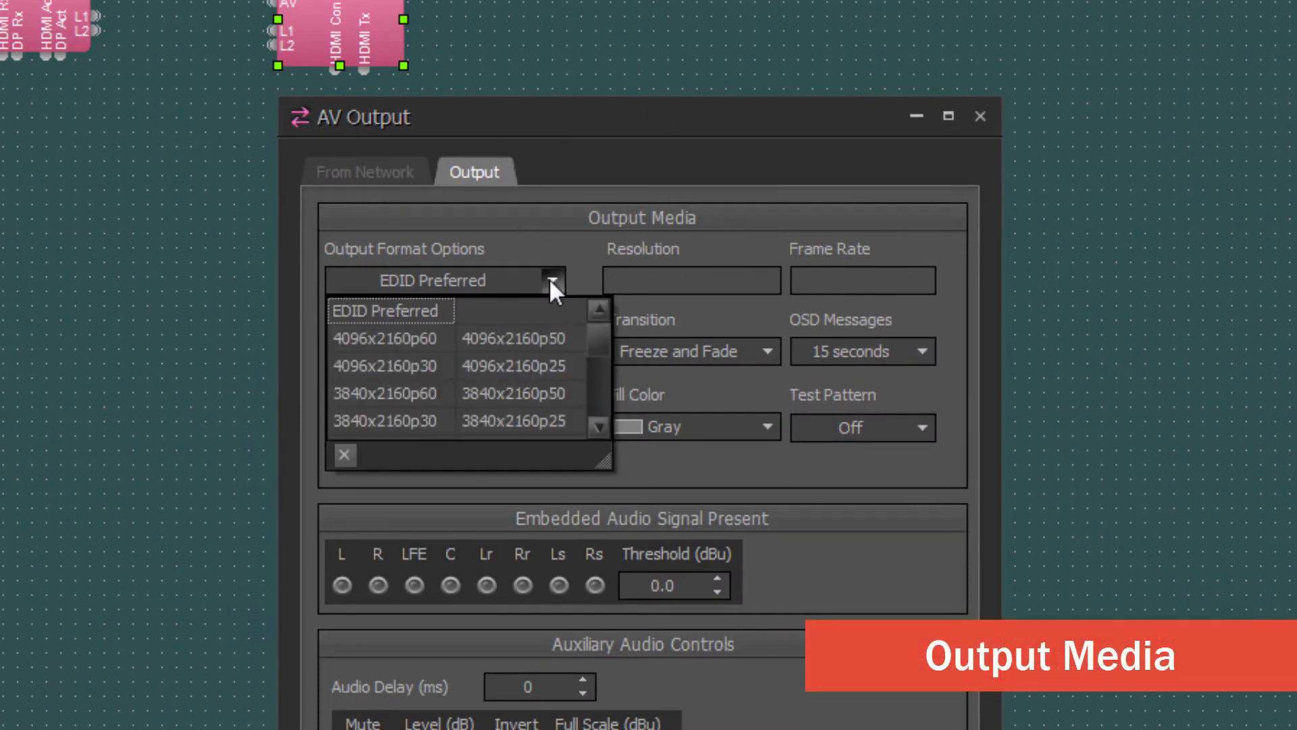
pyautogui.click(551, 282)
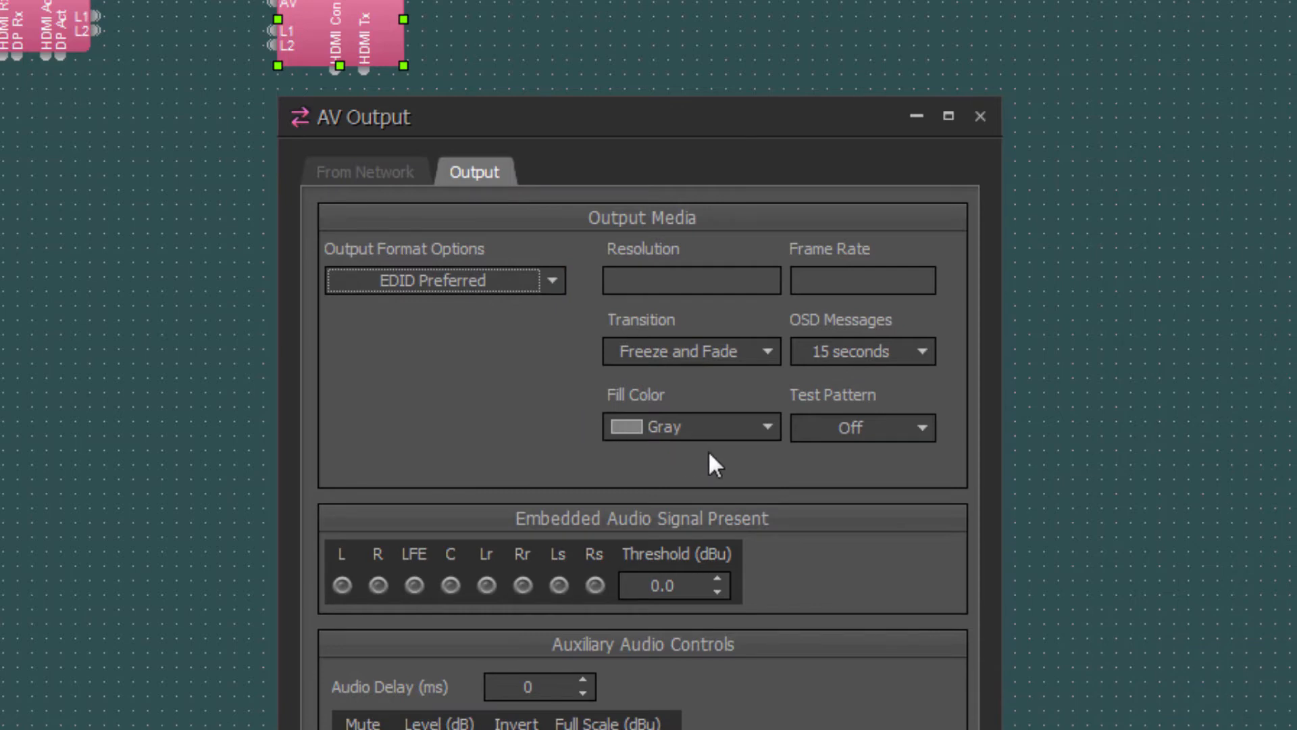
pyautogui.click(768, 427)
pyautogui.click(919, 350)
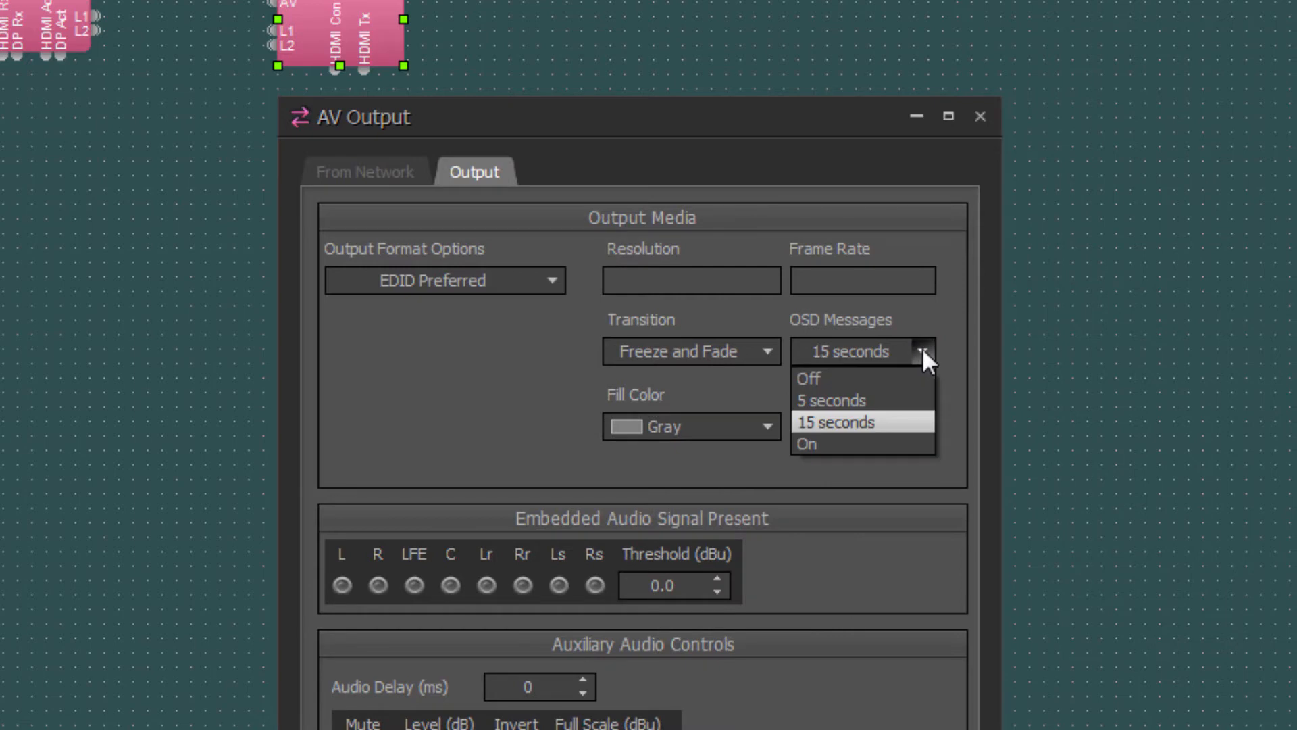
pyautogui.click(923, 348)
pyautogui.click(922, 428)
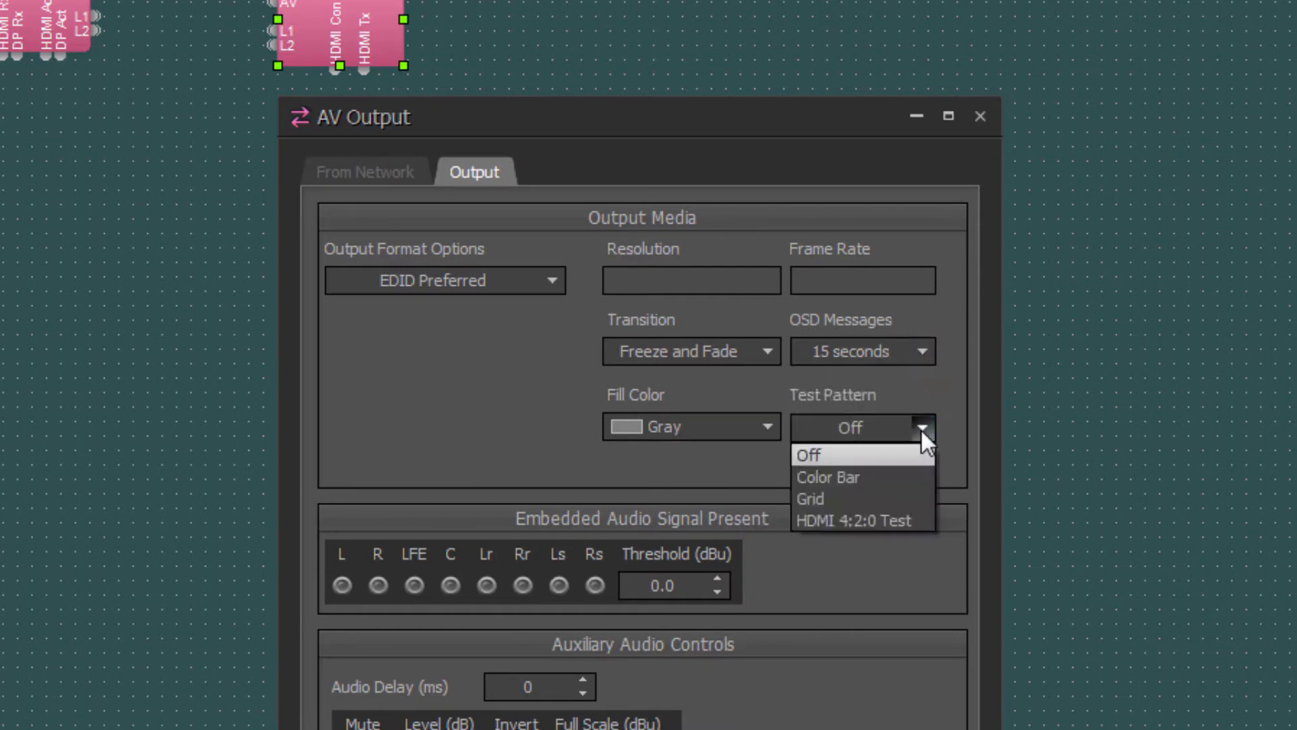
pyautogui.click(921, 429)
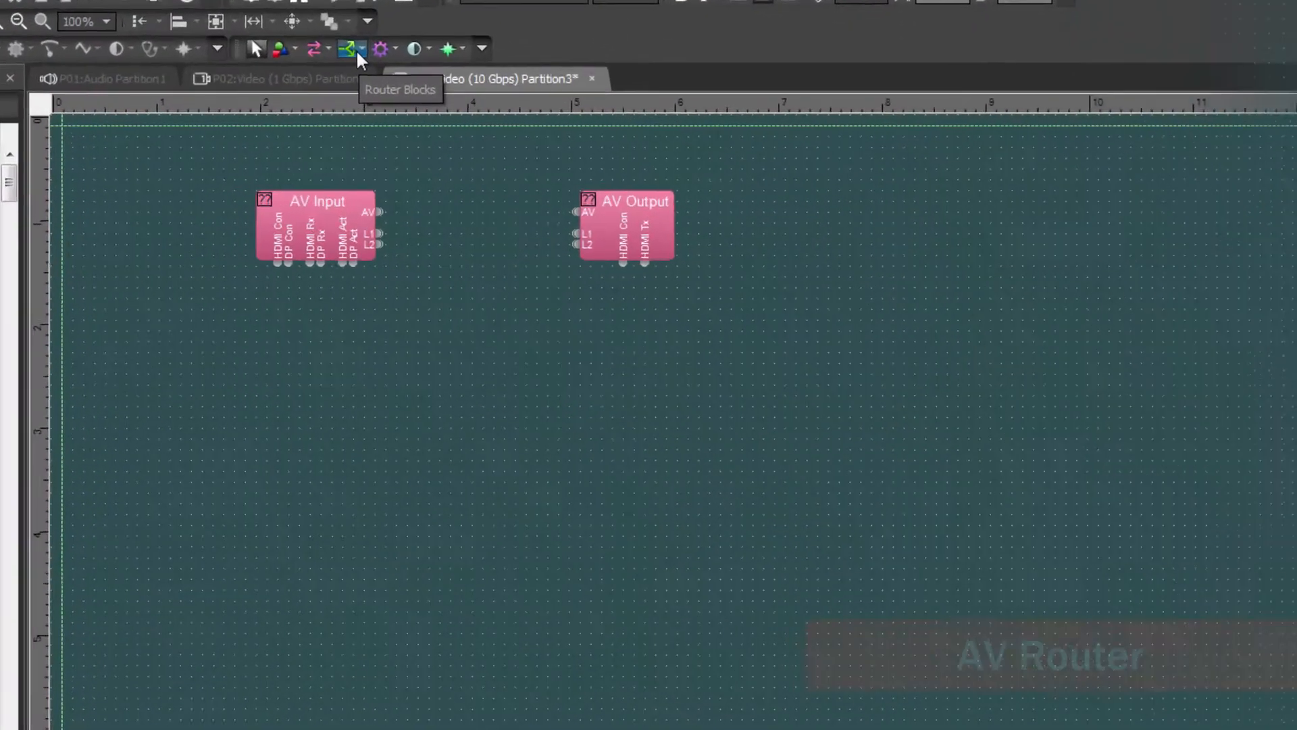
# Place an AV Router on the canvas with its channel count chosen and confirmed.
pyautogui.click(350, 48)
pyautogui.click(304, 66)
pyautogui.click(436, 211)
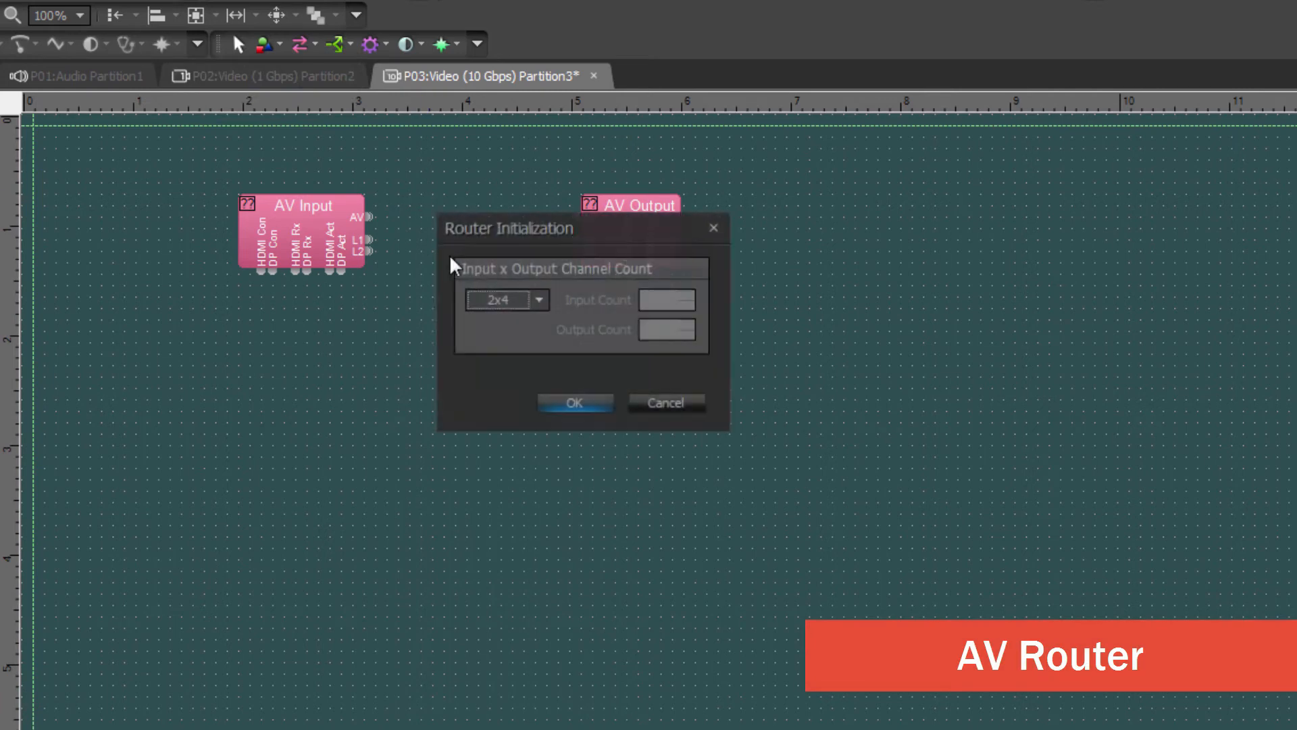
pyautogui.click(537, 298)
pyautogui.click(480, 390)
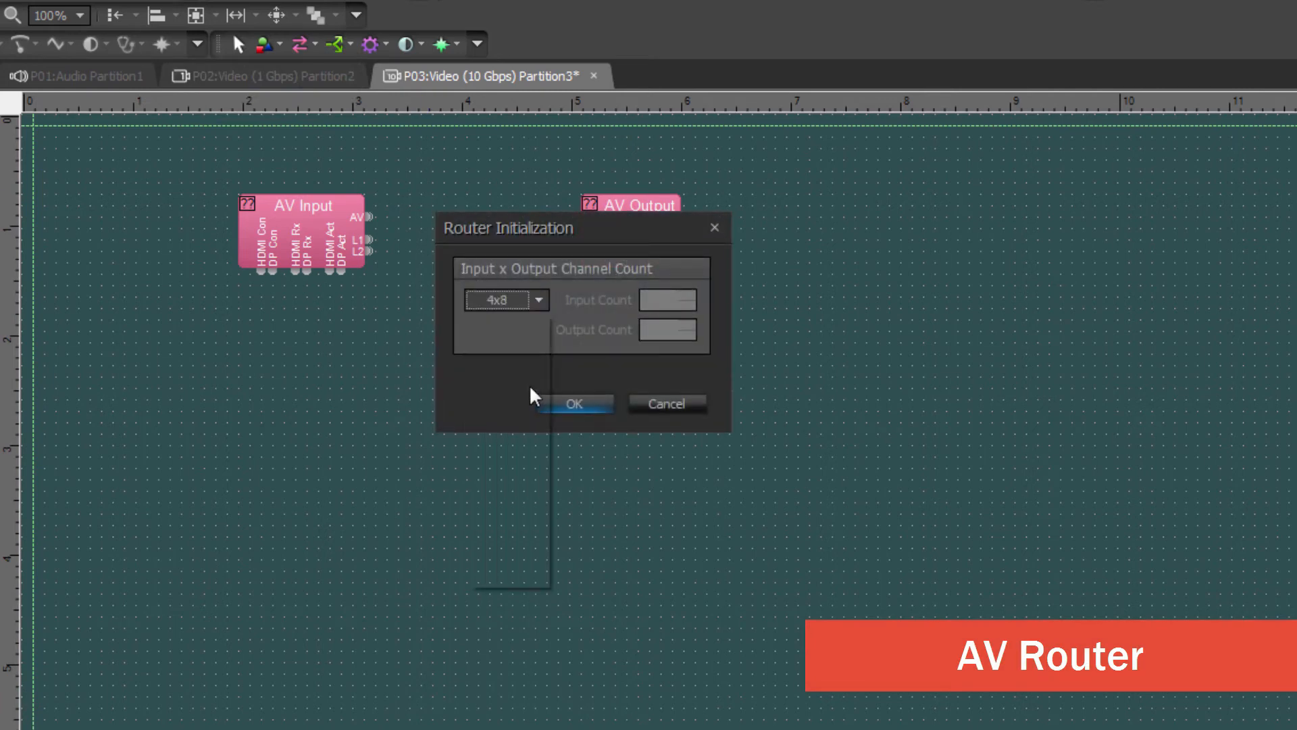
pyautogui.click(574, 403)
# In the router crosspoints, route input 1 to output 1 and toggle all of input row 3.
pyautogui.doubleClick(489, 262)
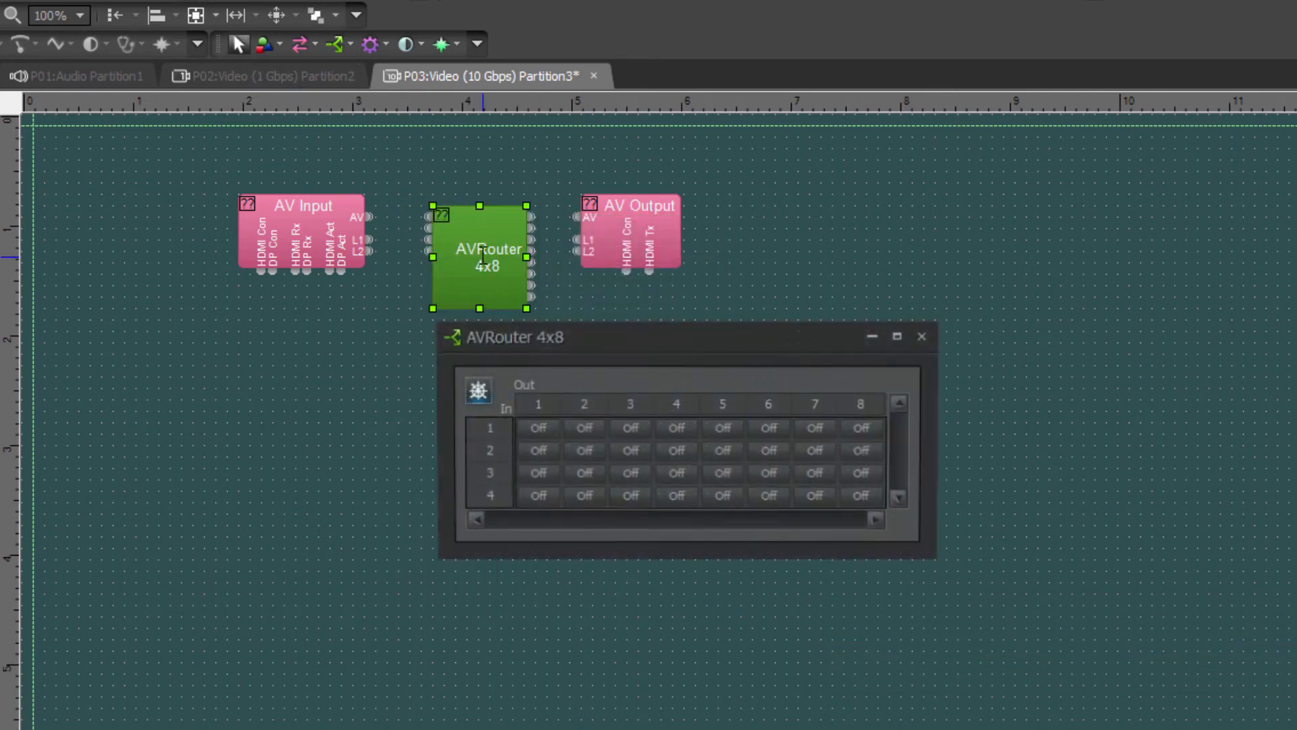
pyautogui.click(537, 427)
pyautogui.rightClick(538, 468)
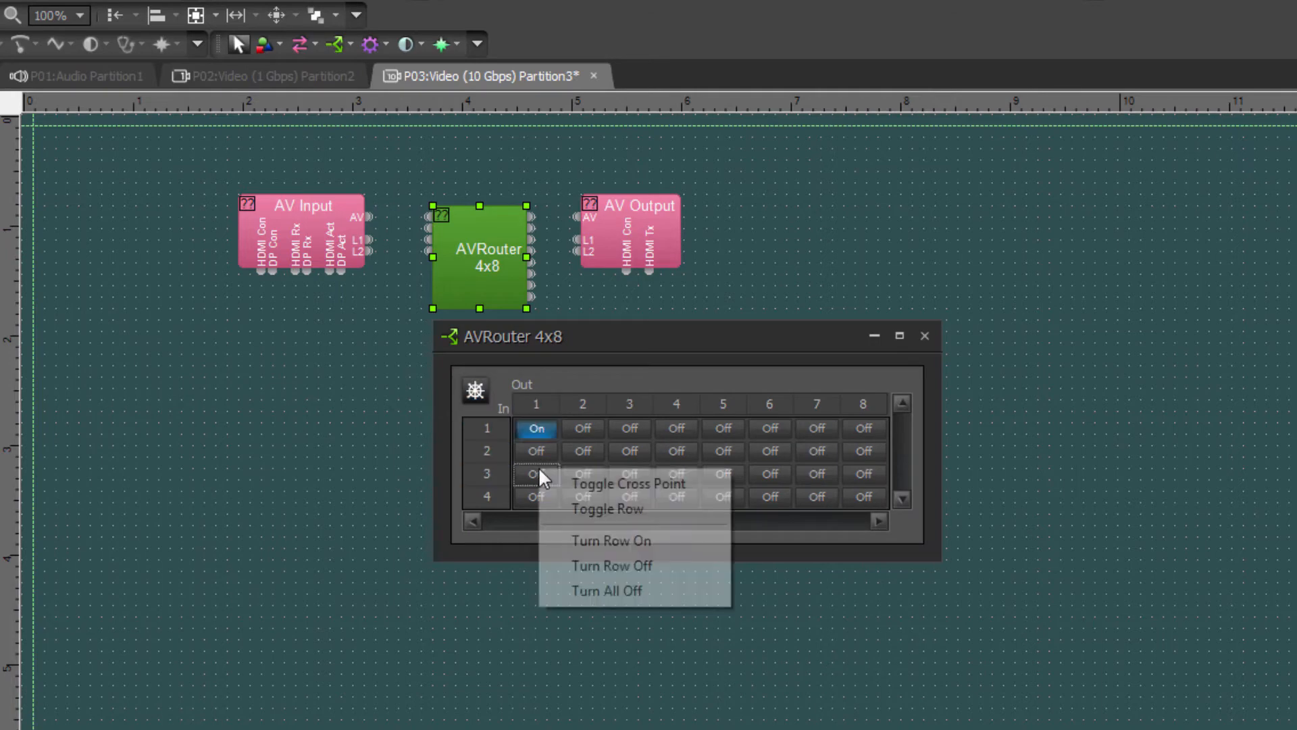
pyautogui.click(607, 509)
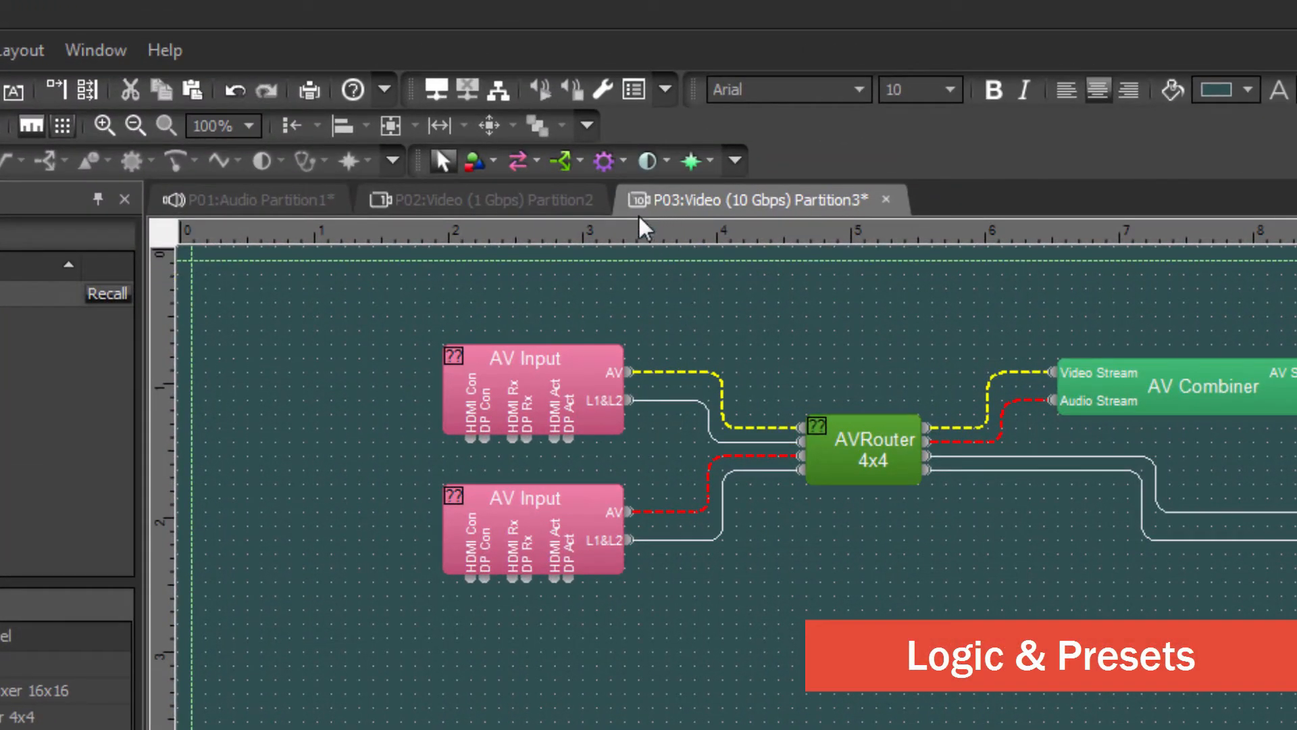
# Browse the control and logic block lists without adding any block.
pyautogui.click(622, 167)
pyautogui.click(647, 166)
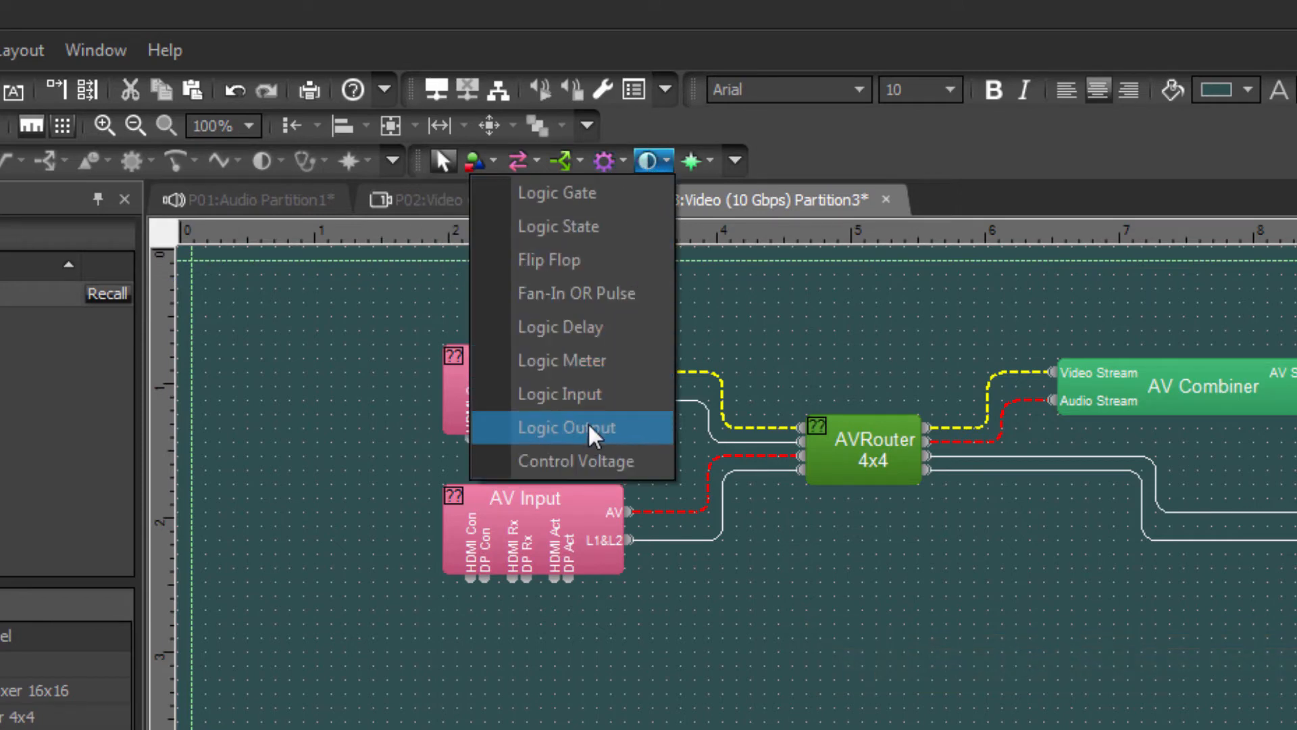
pyautogui.click(324, 506)
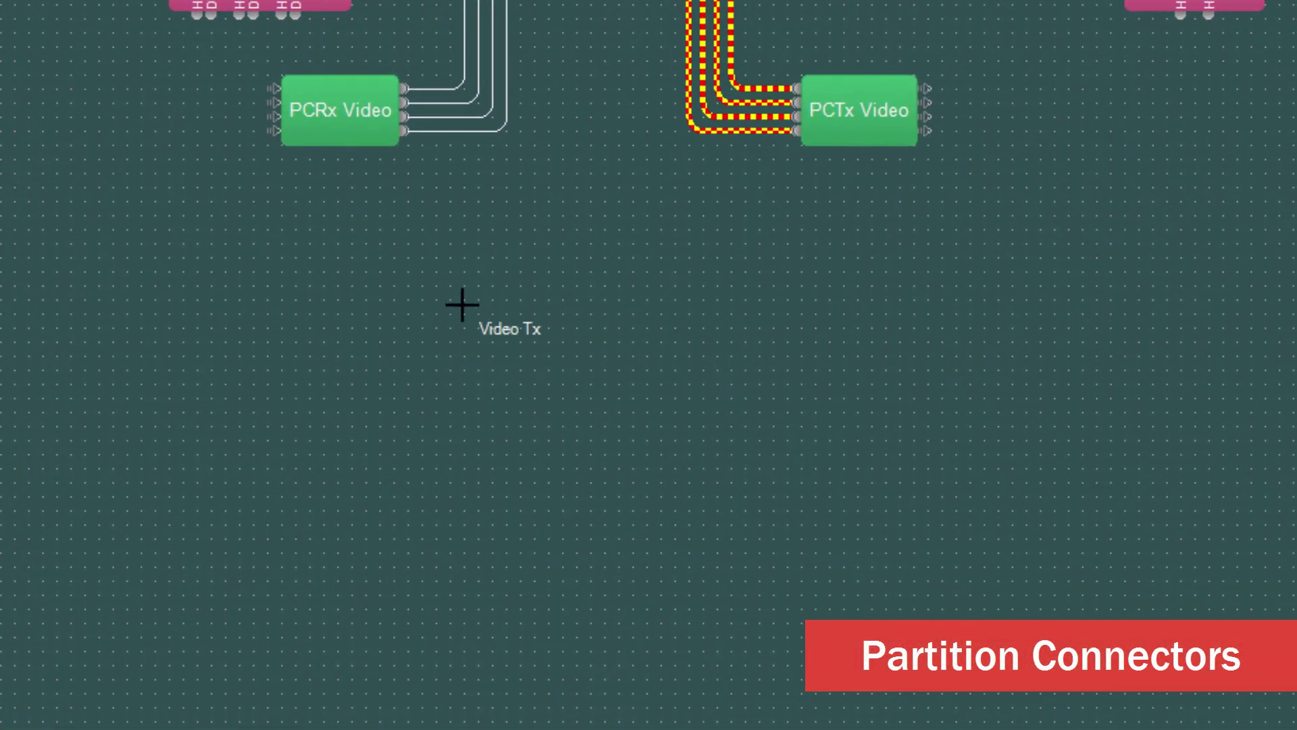
# Place a Video Tx partition connector with its stream count lowered to 23.
pyautogui.click(457, 300)
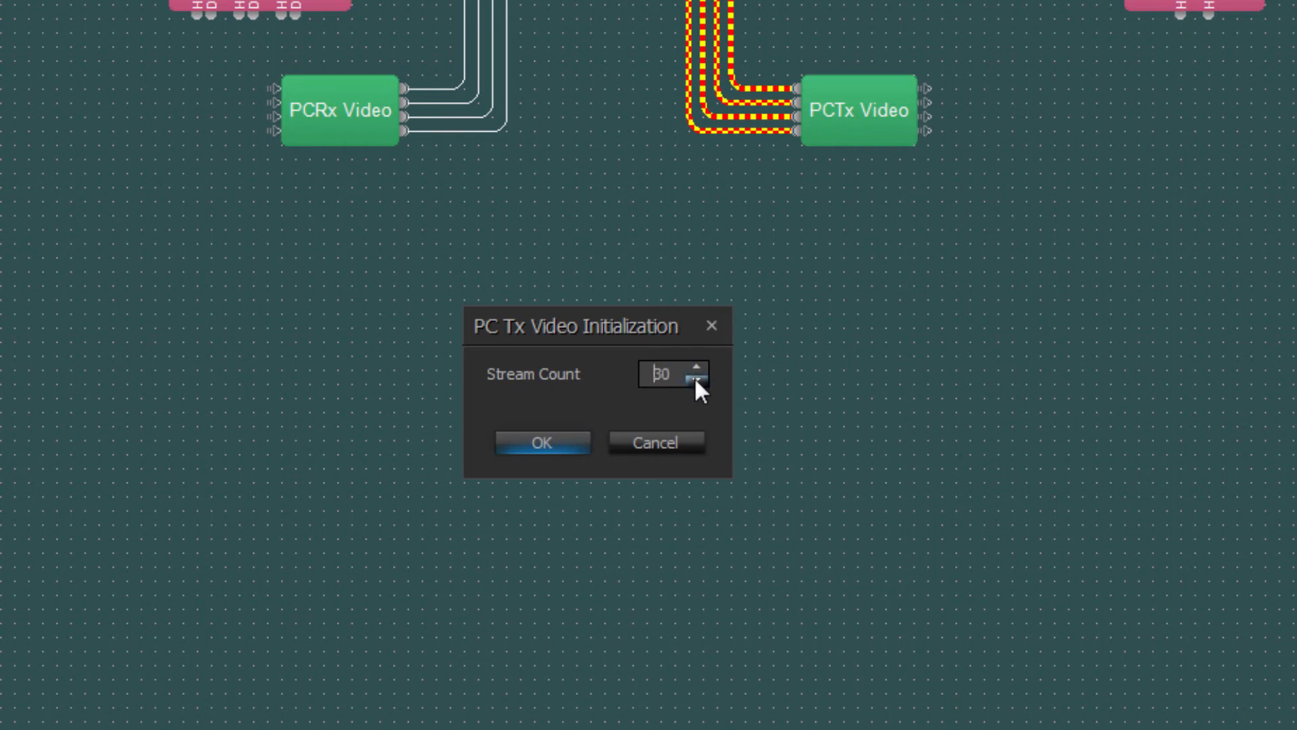
pyautogui.click(694, 380)
pyautogui.click(694, 380)
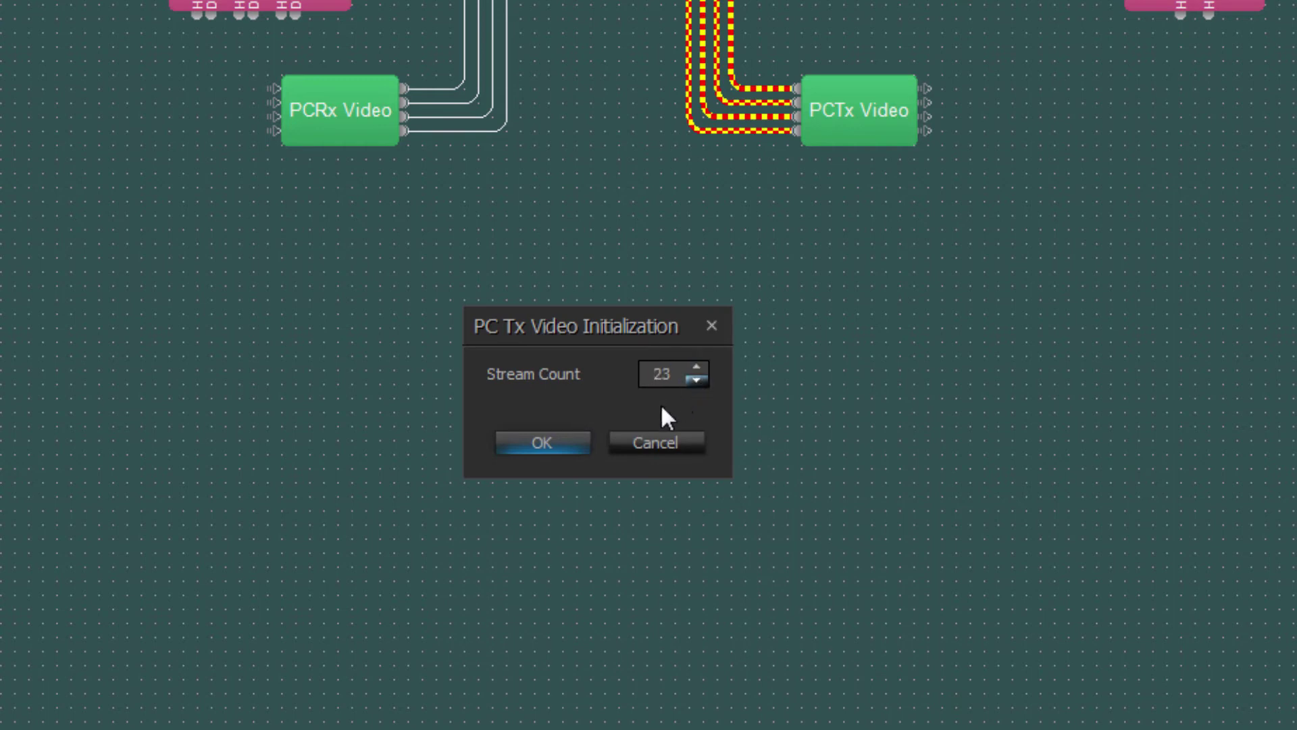
pyautogui.click(568, 441)
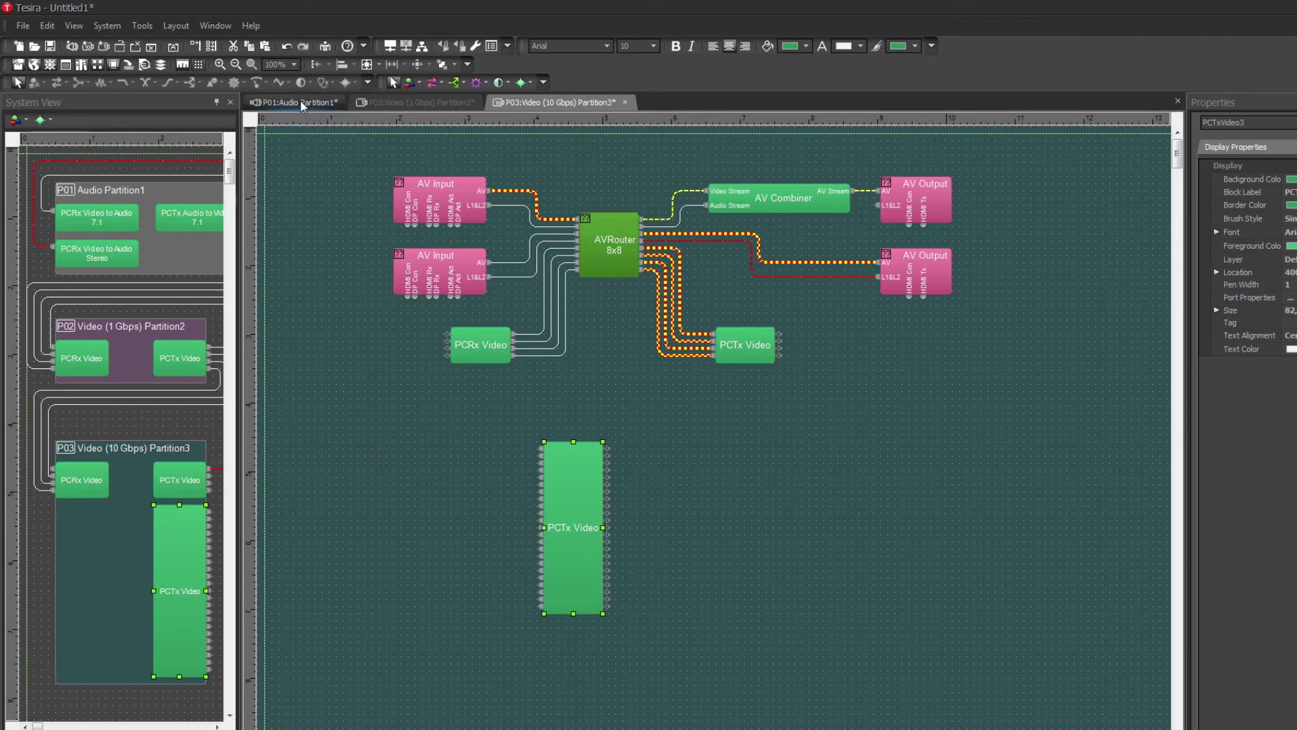
# On Audio Partition1, place a Video to Audio Rx connector with 5.1 stream format.
pyautogui.click(300, 100)
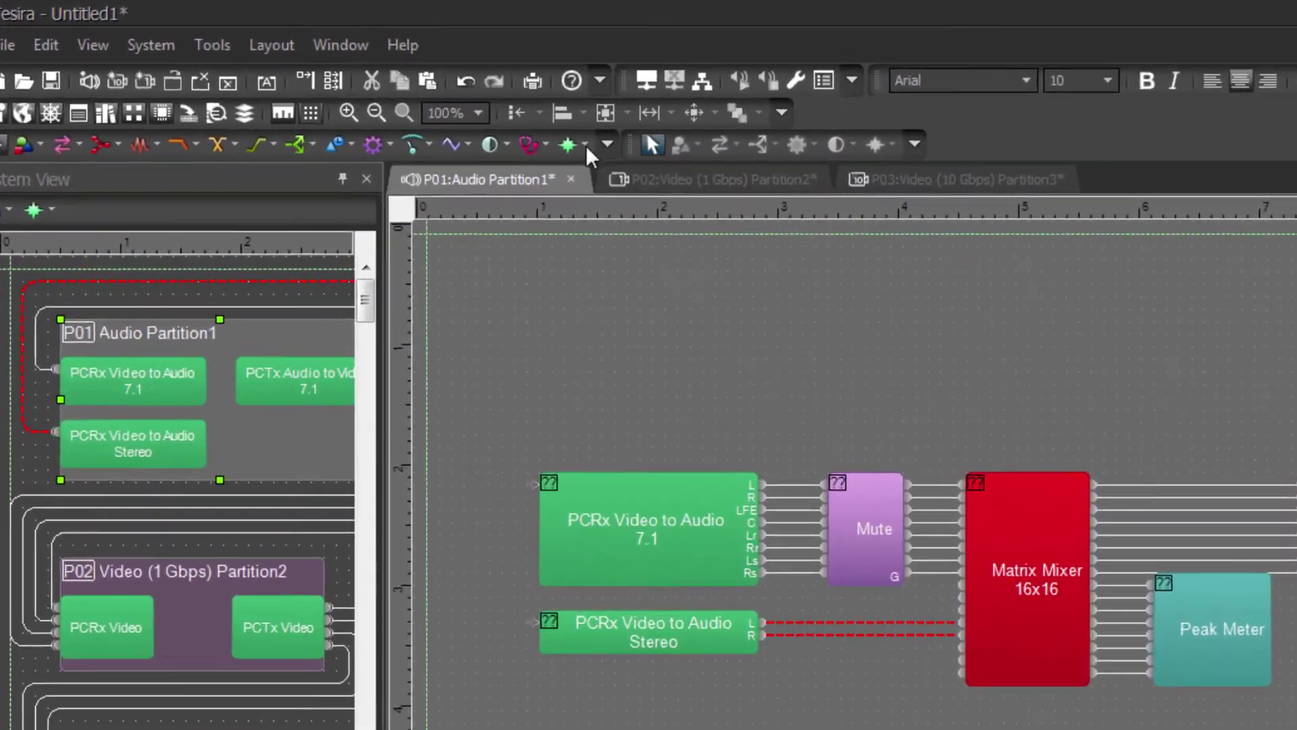
pyautogui.click(458, 105)
pyautogui.moveTo(507, 259)
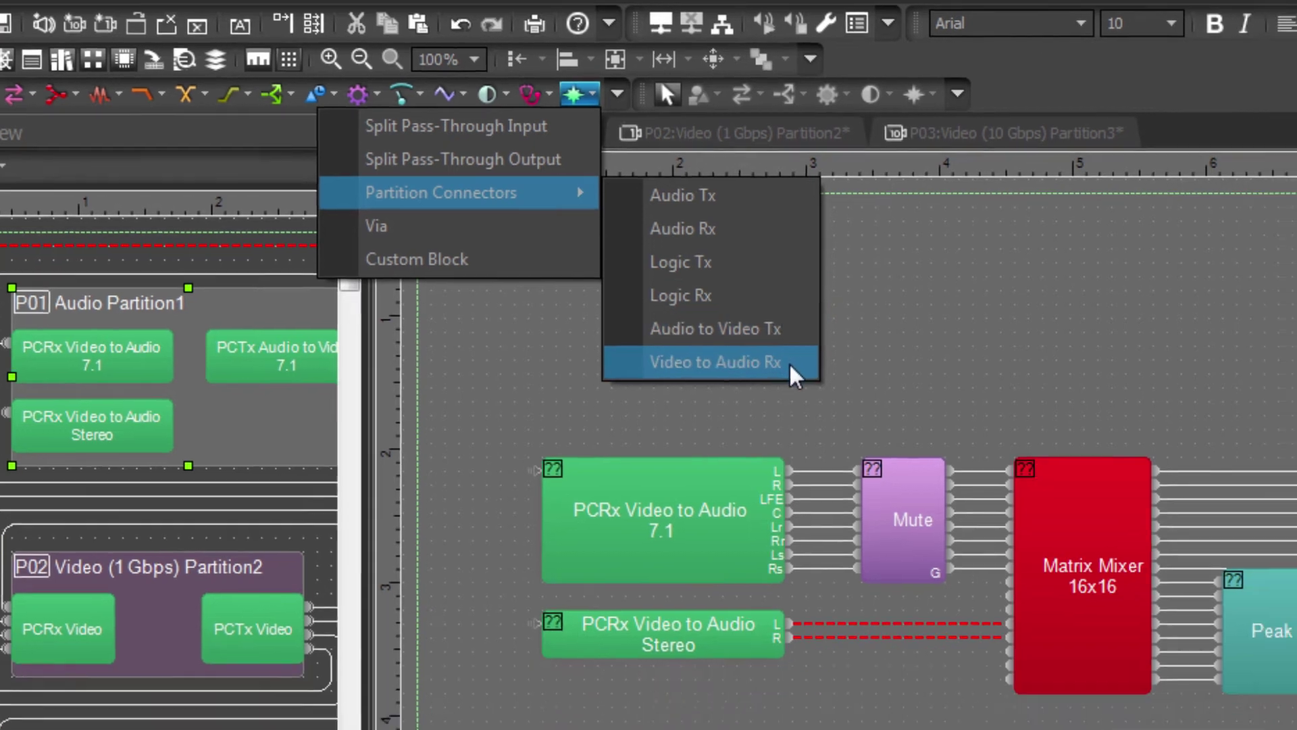
pyautogui.click(794, 374)
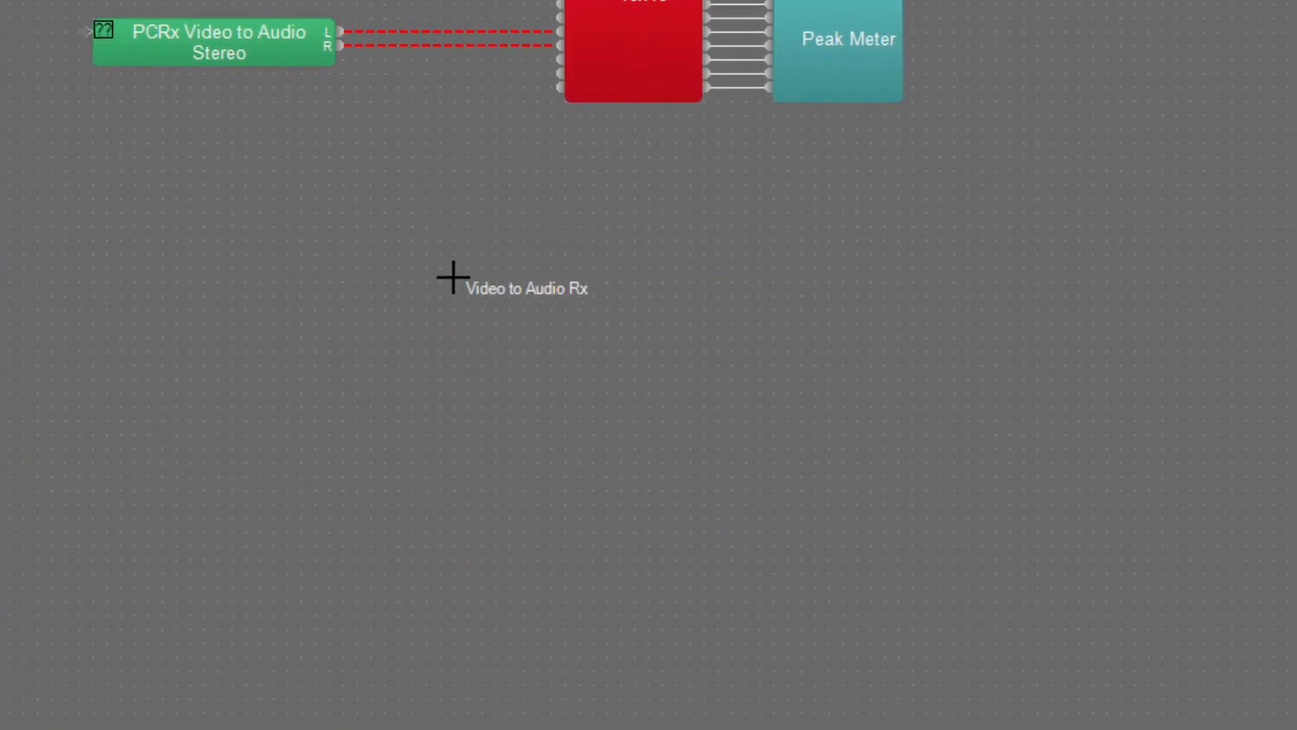
pyautogui.click(462, 297)
pyautogui.click(672, 371)
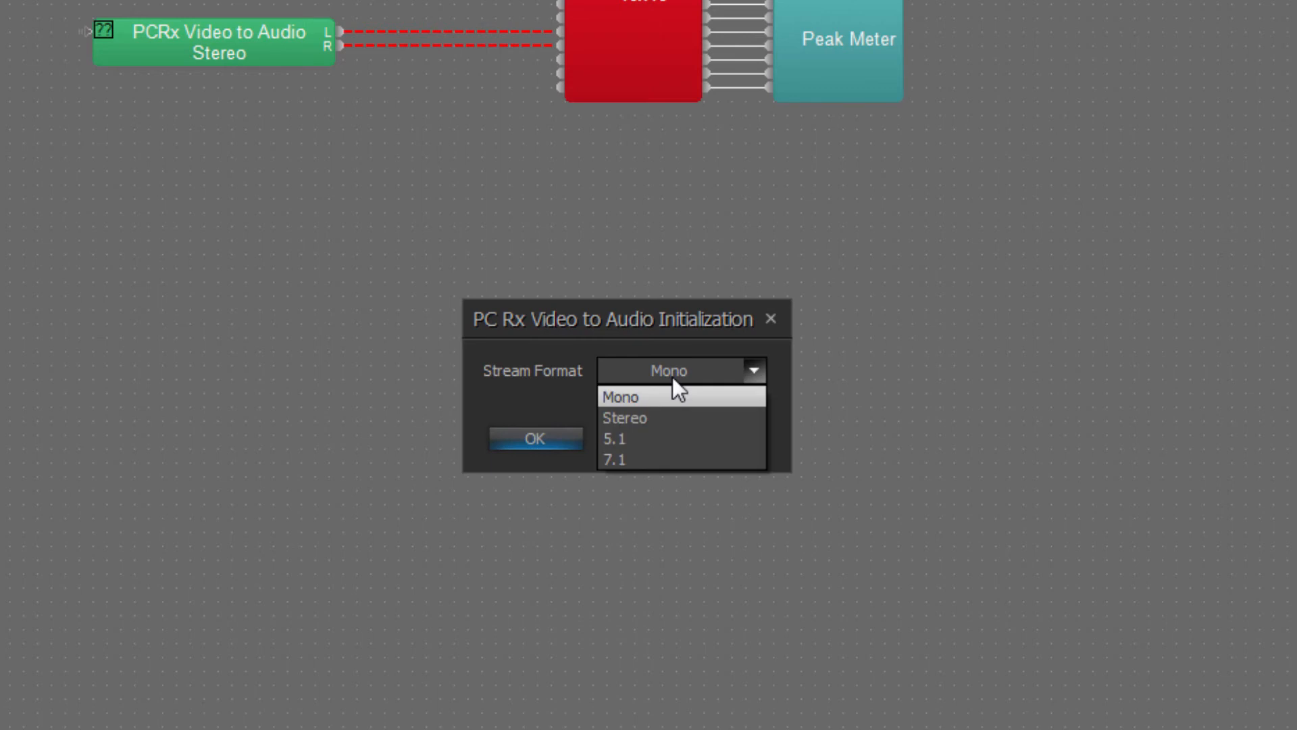
pyautogui.click(675, 438)
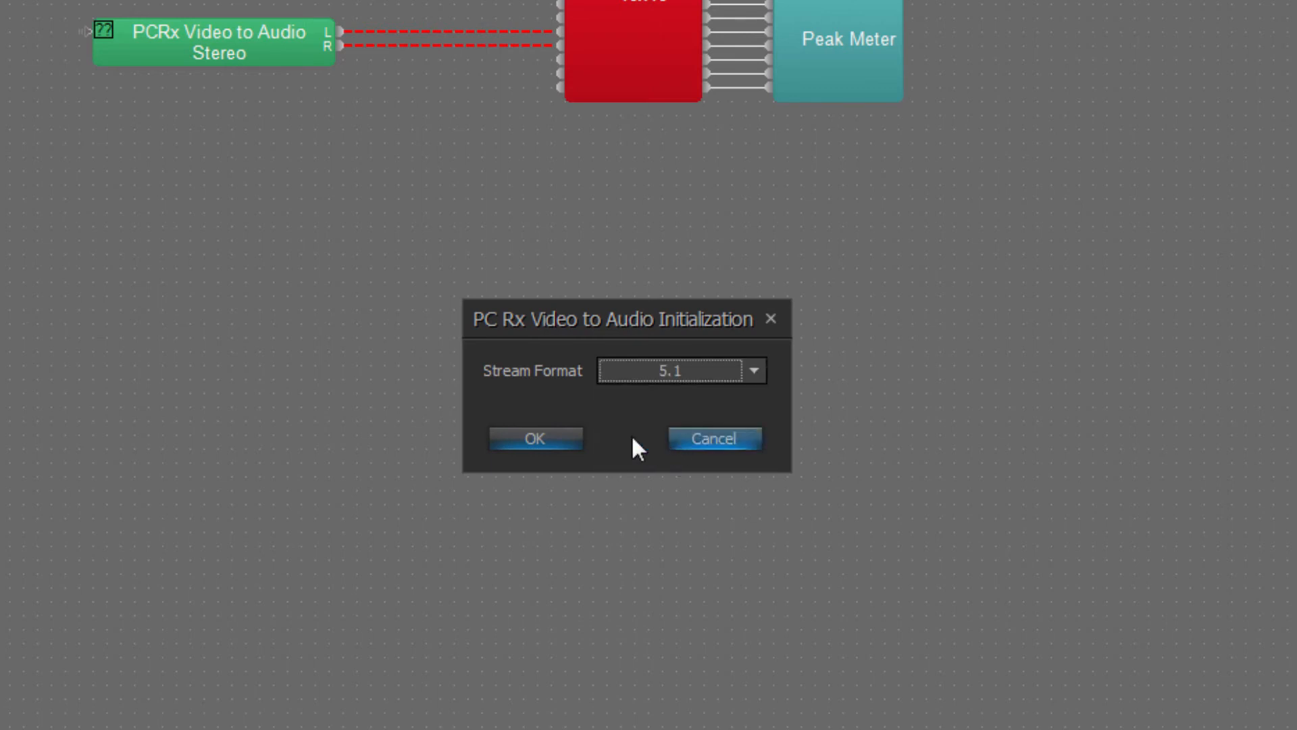
pyautogui.click(536, 441)
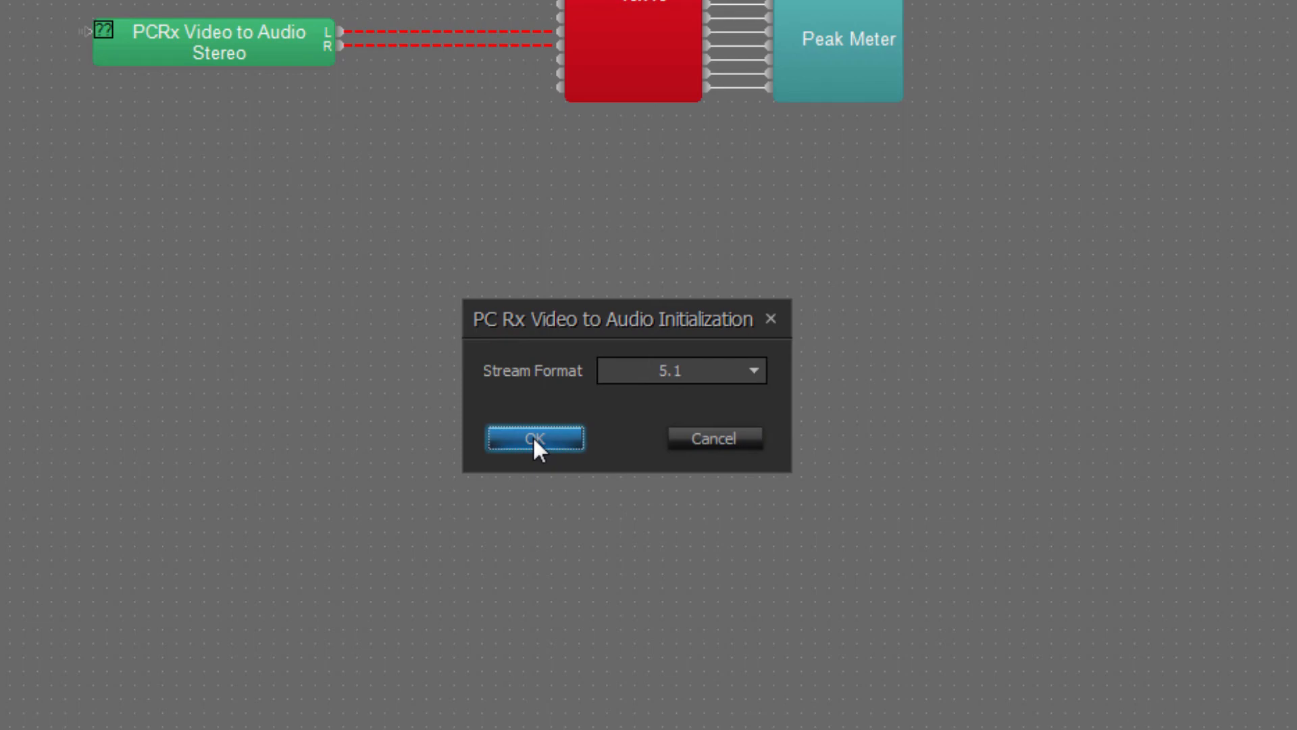
pyautogui.click(535, 440)
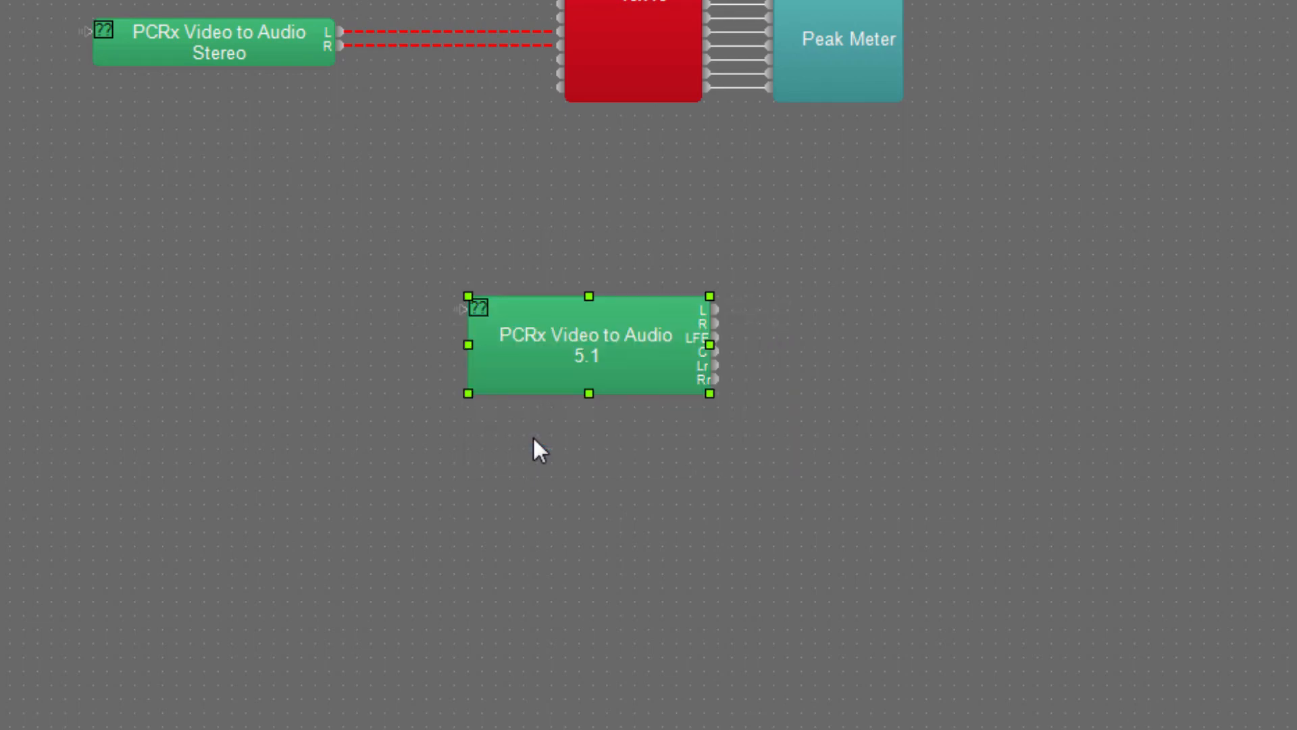